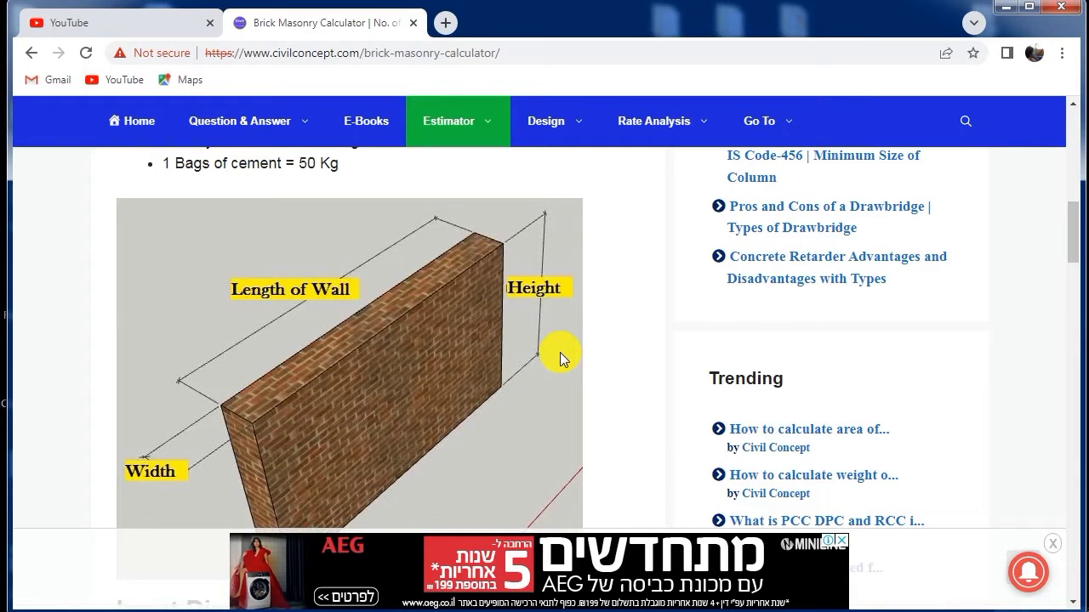
- Scroll through the page and highlight the site's web address
scroll(560, 359, "down", 1)
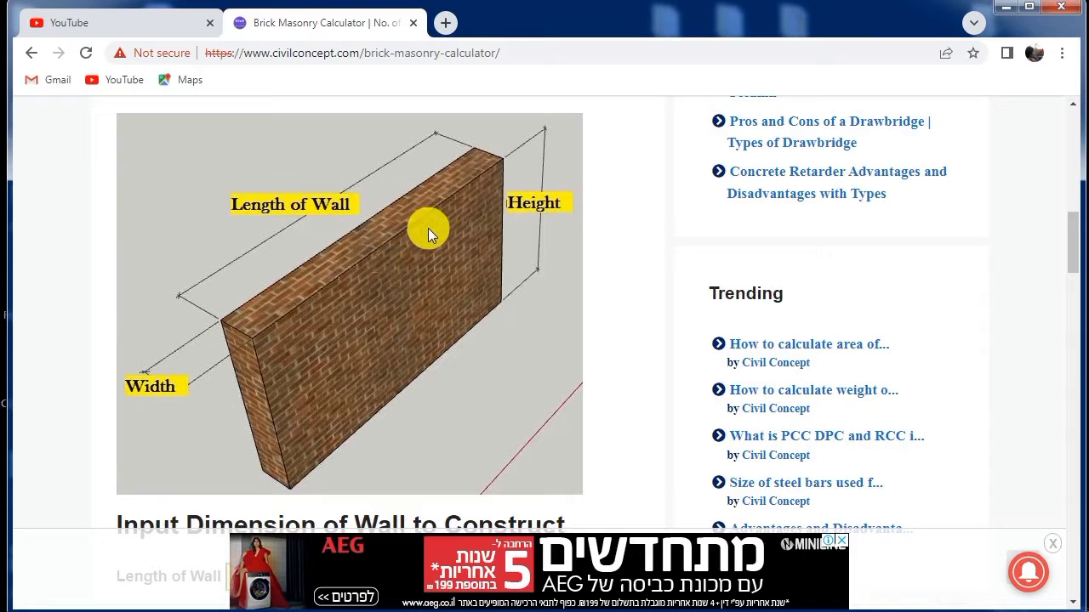
scroll(431, 295, "up", 1)
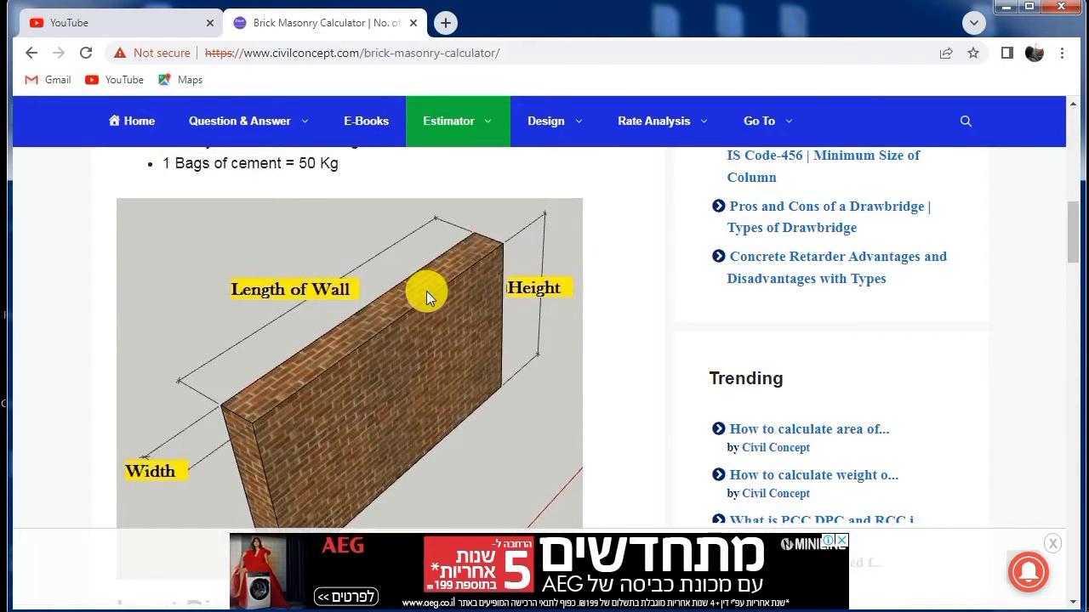
scroll(427, 290, "down", 1)
scroll(430, 268, "up", 2)
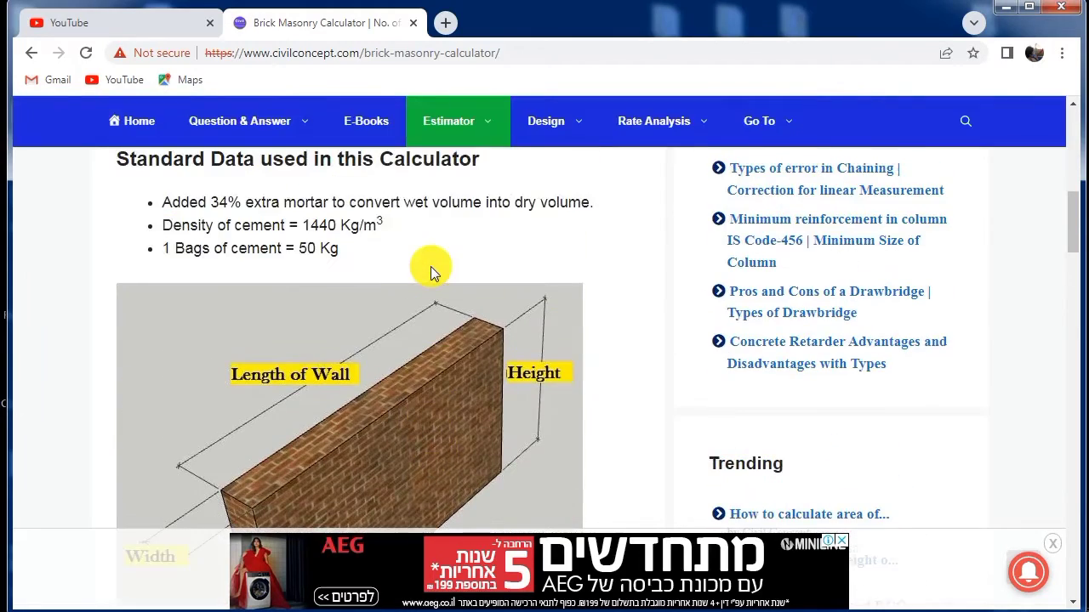
scroll(430, 269, "down", 8)
scroll(430, 266, "down", 5)
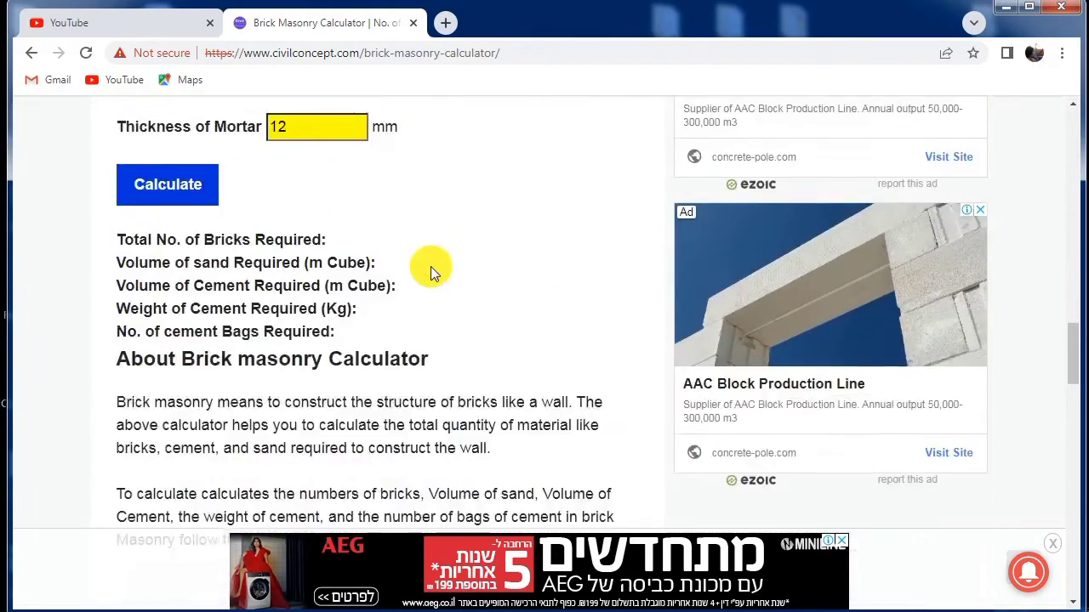
scroll(430, 267, "up", 7)
scroll(431, 266, "up", 2)
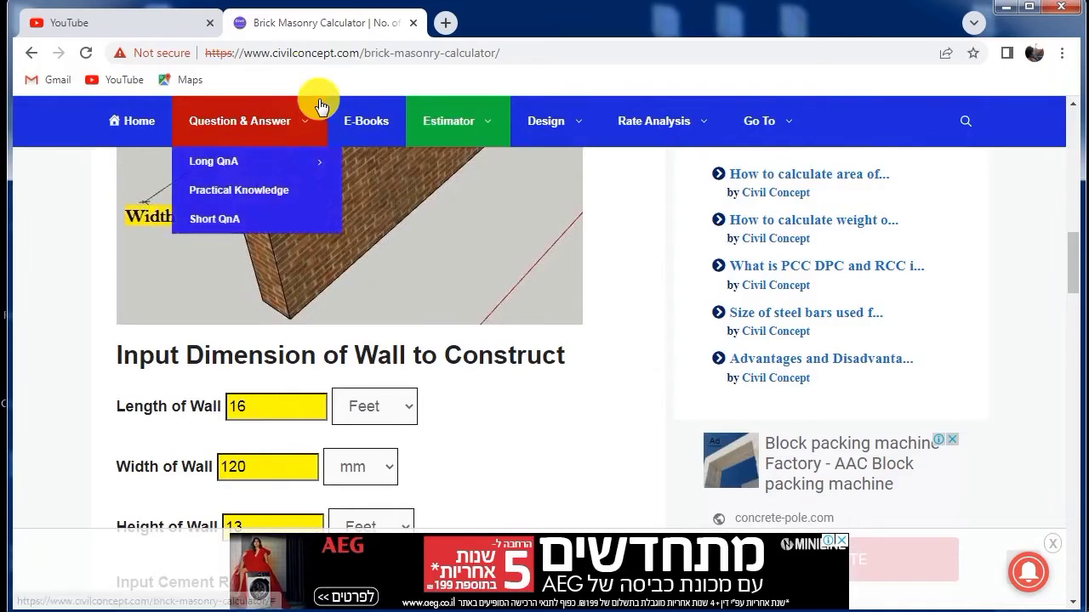
left_click(248, 55)
left_click(248, 56)
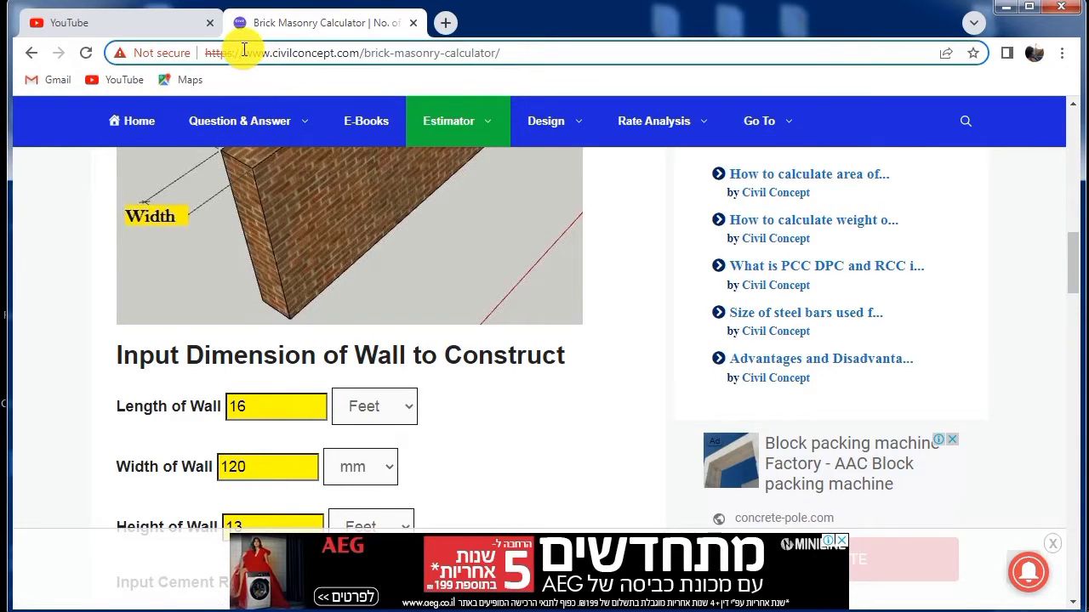
left_click_drag(243, 51, 343, 50)
left_click(352, 51)
- Highlight the result labels for total bricks, sand volume, cement volume, cement weight and cement bags
scroll(409, 227, "down", 9)
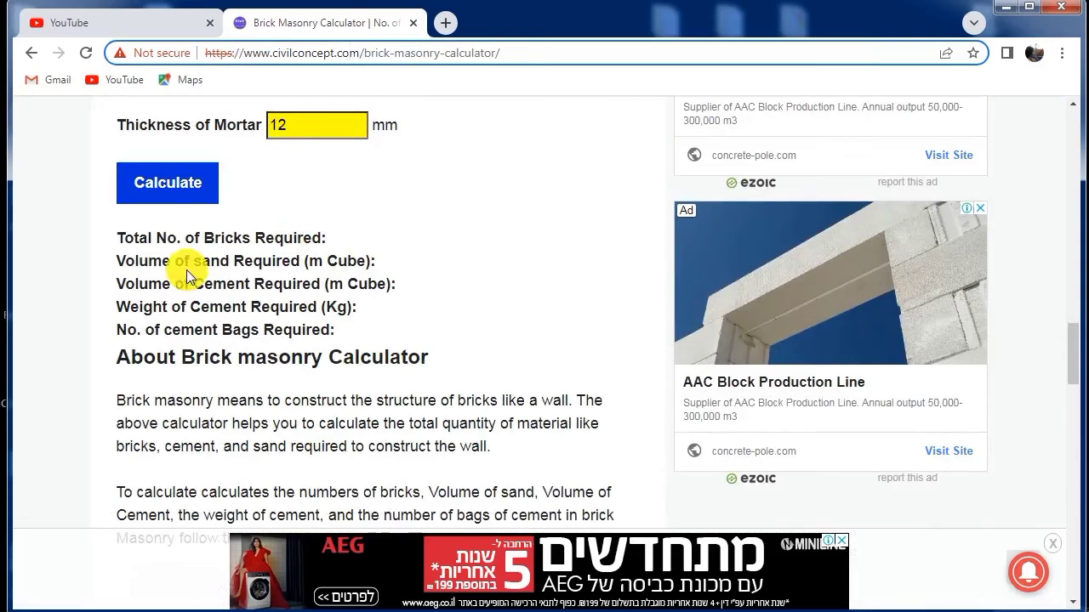
left_click_drag(153, 237, 322, 238)
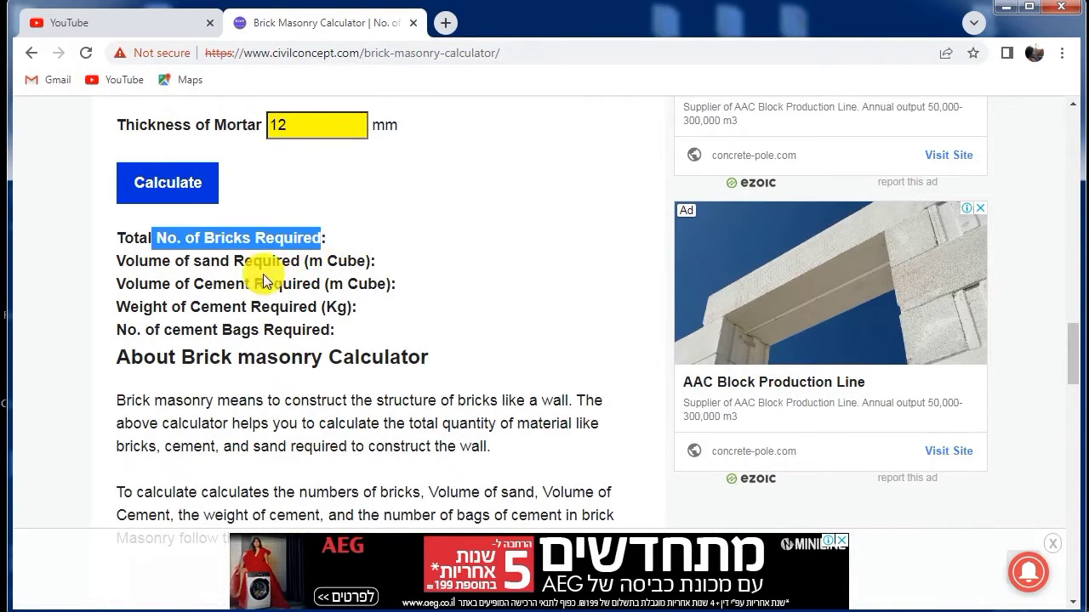
left_click_drag(176, 262, 300, 262)
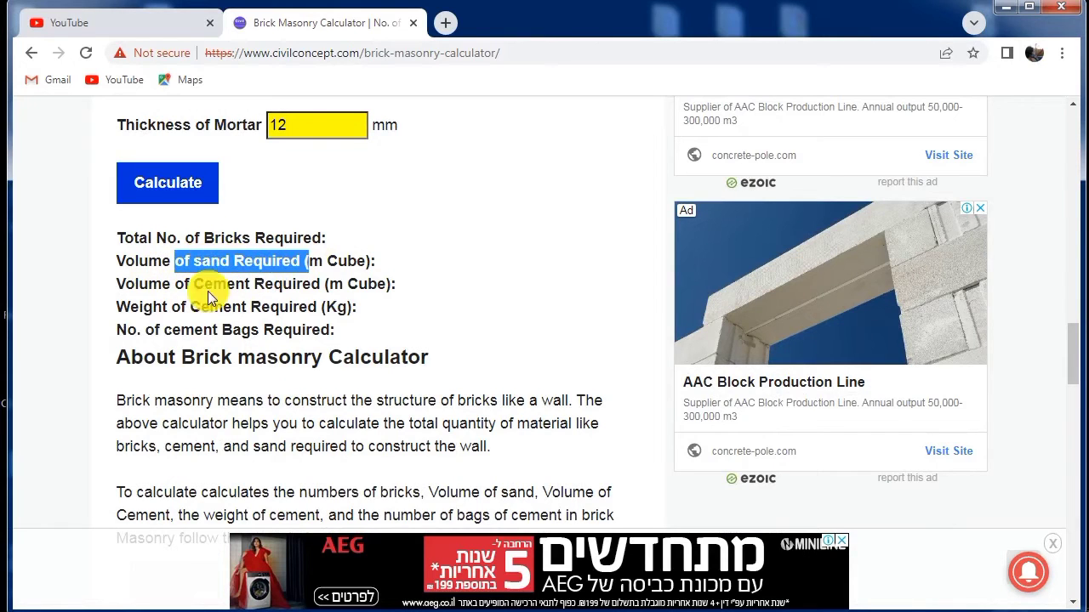
left_click_drag(146, 284, 296, 286)
left_click_drag(141, 307, 299, 307)
left_click_drag(143, 330, 275, 327)
- Return to the top, highlight the domain name and open the brick work estimator calculator
scroll(411, 336, "up", 10)
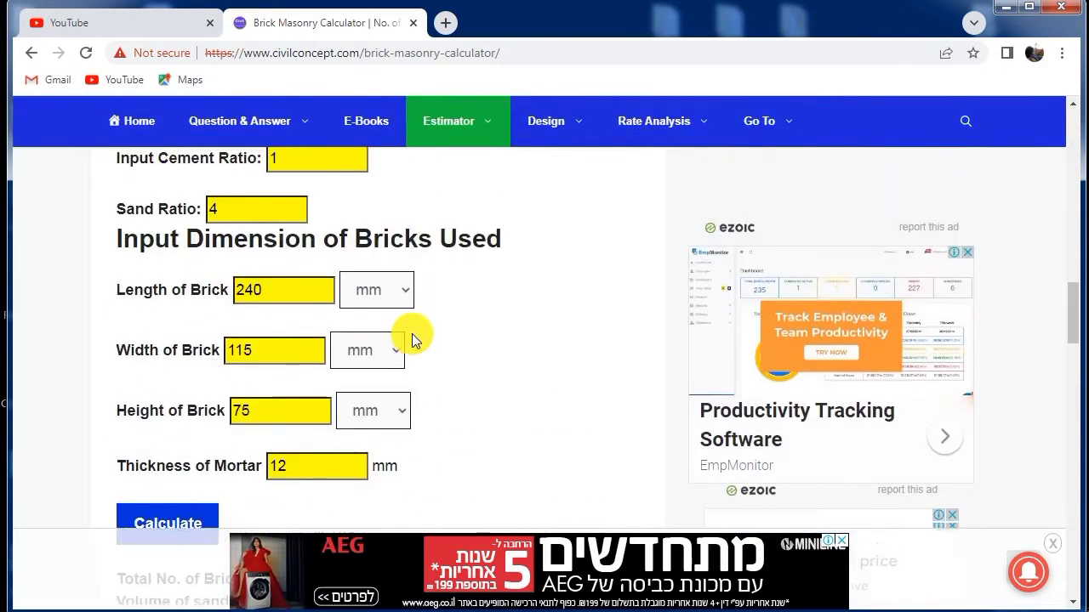
scroll(412, 334, "up", 10)
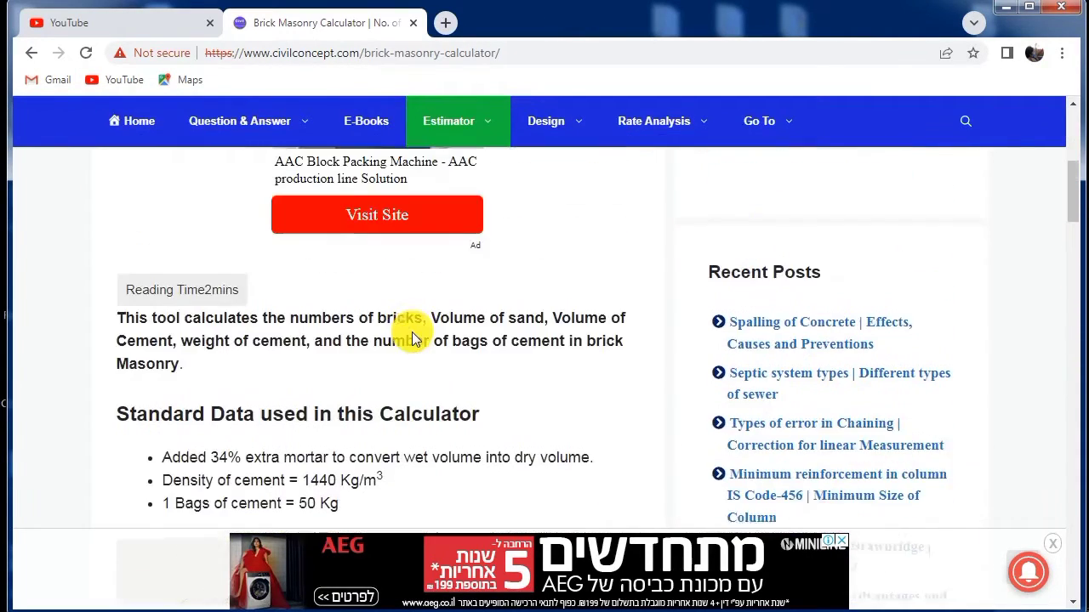
scroll(413, 336, "up", 3)
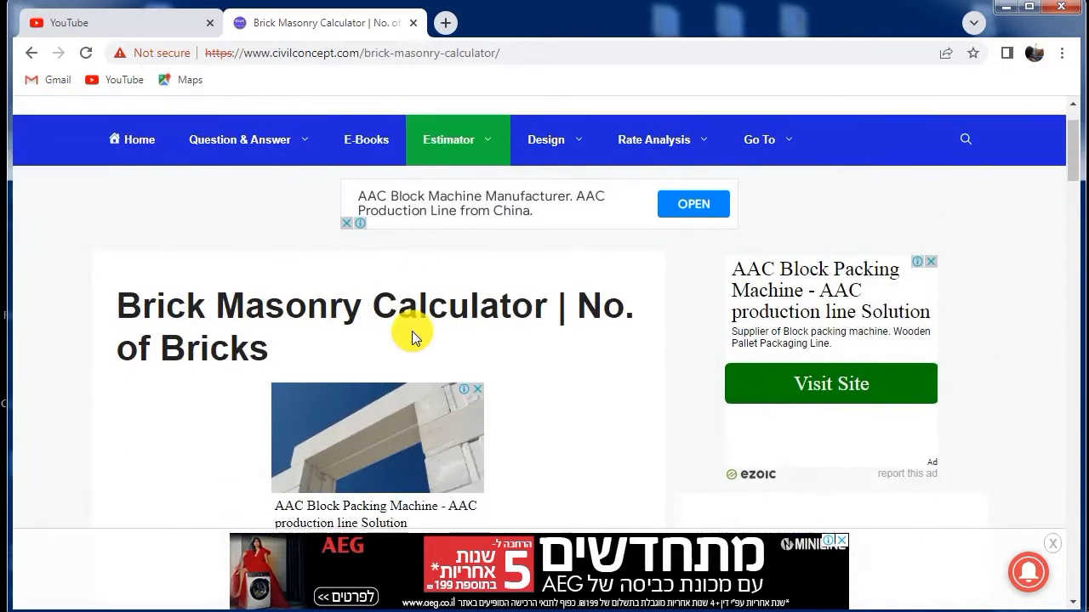
left_click_drag(243, 53, 360, 56)
mouse_move(479, 231)
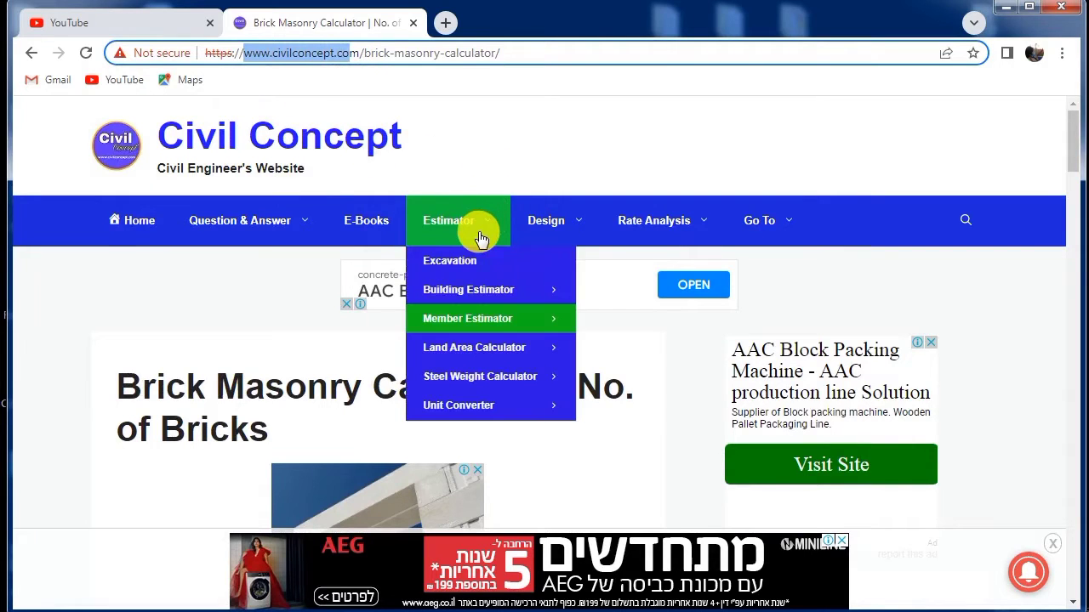
mouse_move(484, 318)
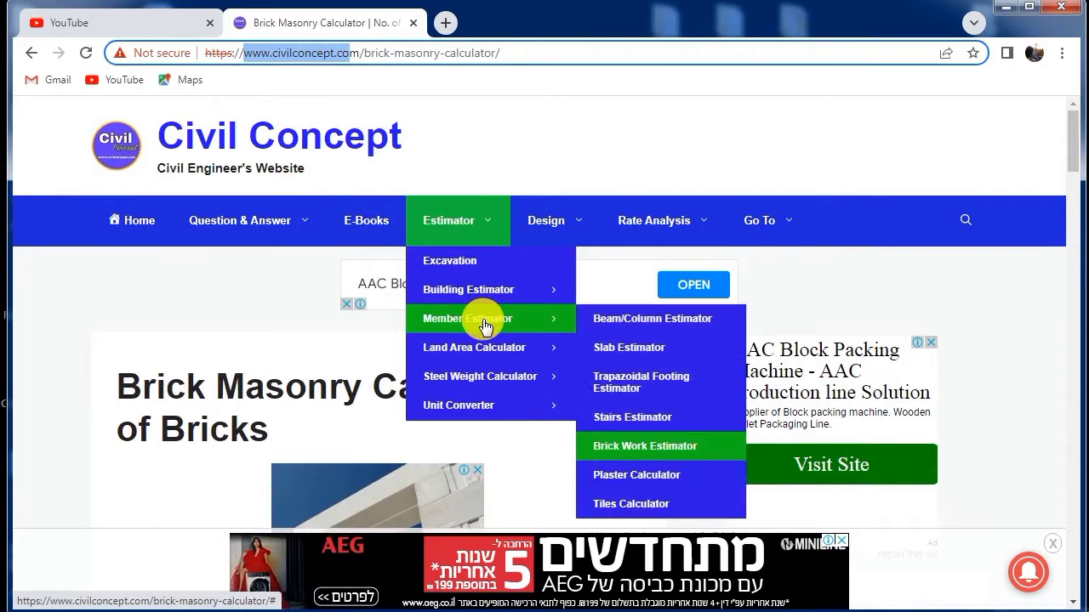
left_click(660, 457)
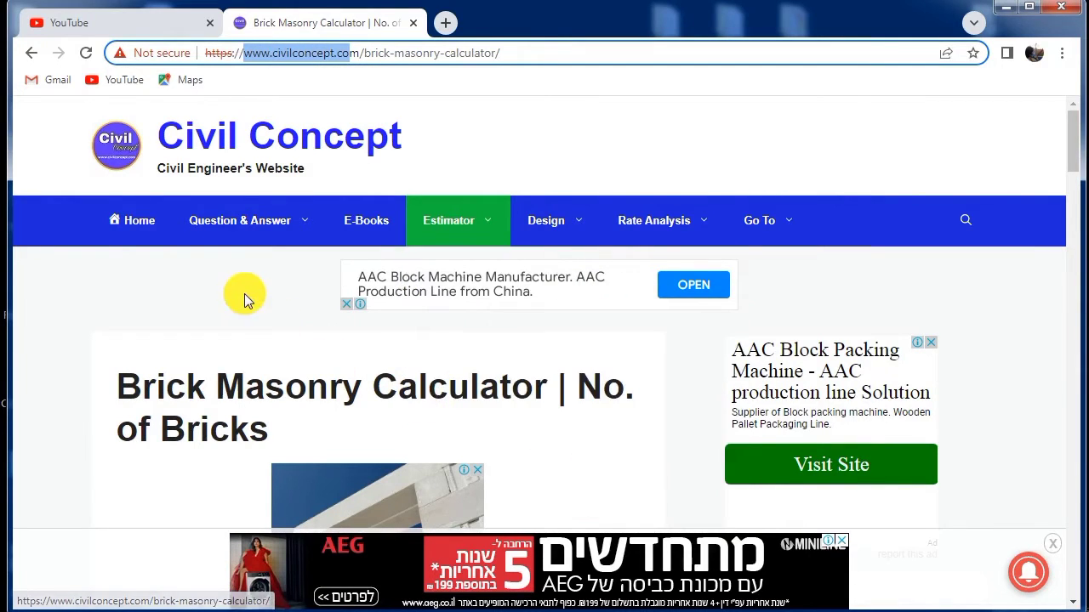
- Highlight the Brick Masonry Calculator title and scroll around the calculator
scroll(298, 280, "down", 1)
scroll(298, 279, "down", 2)
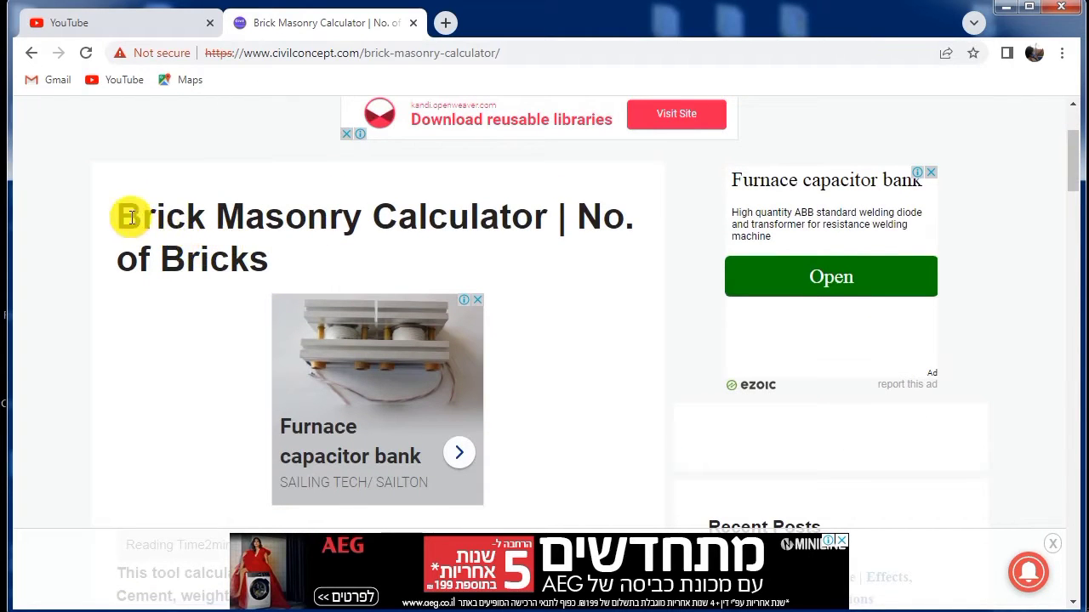
left_click_drag(113, 217, 534, 218)
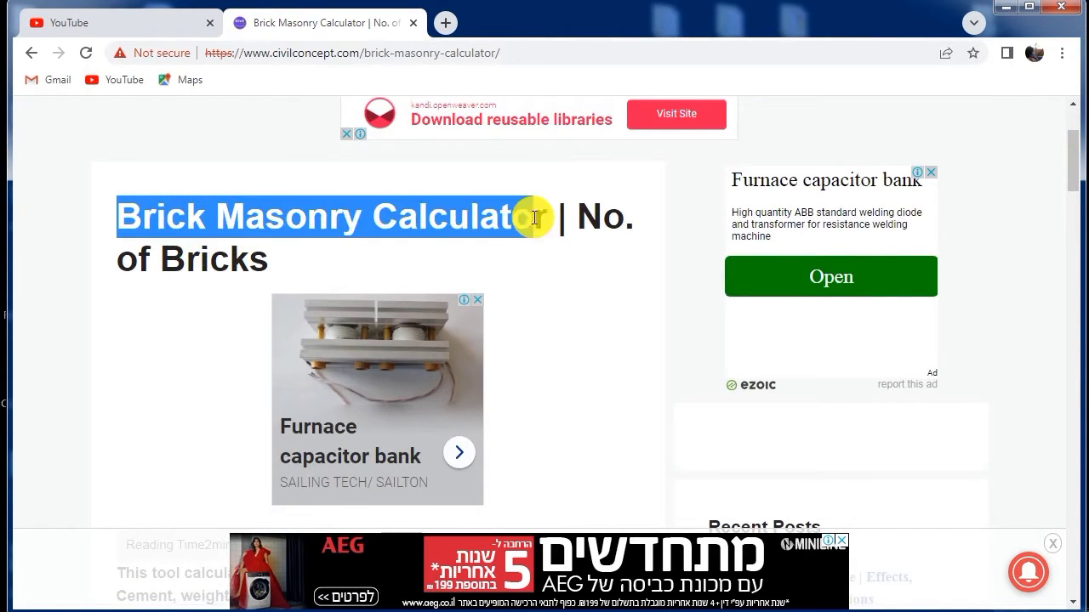
left_click(467, 233)
scroll(469, 243, "down", 6)
scroll(469, 245, "down", 4)
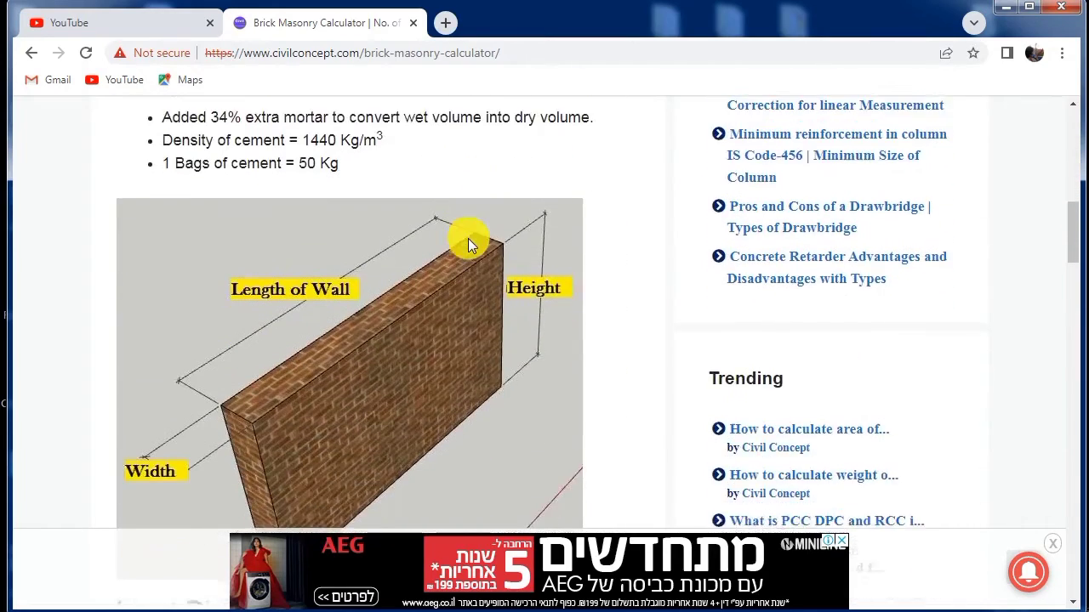
scroll(470, 244, "up", 3)
scroll(467, 241, "up", 2)
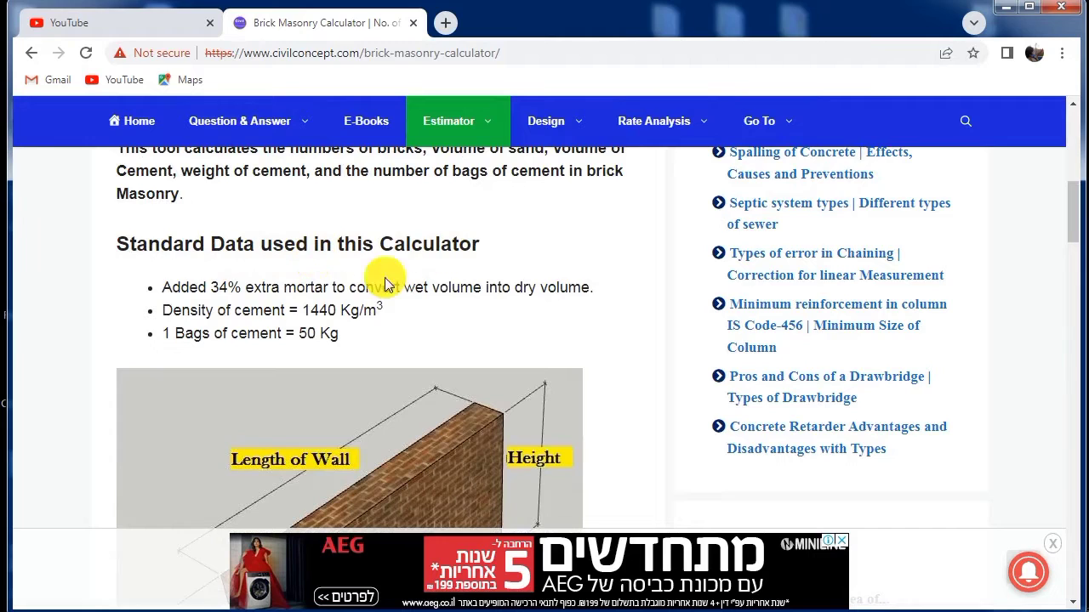
- Highlight the notes: 34% extra mortar, wet-to-dry conversion, cement density 1440 Kg/m³, 50 Kg per bag
left_click_drag(208, 286, 460, 286)
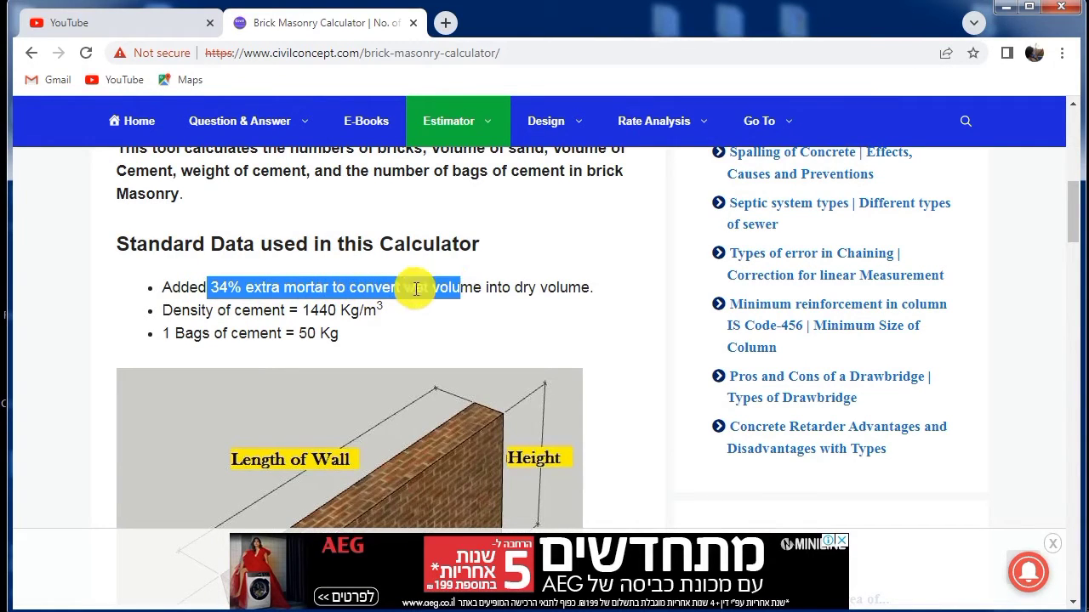
left_click_drag(349, 286, 559, 290)
scroll(420, 312, "down", 1)
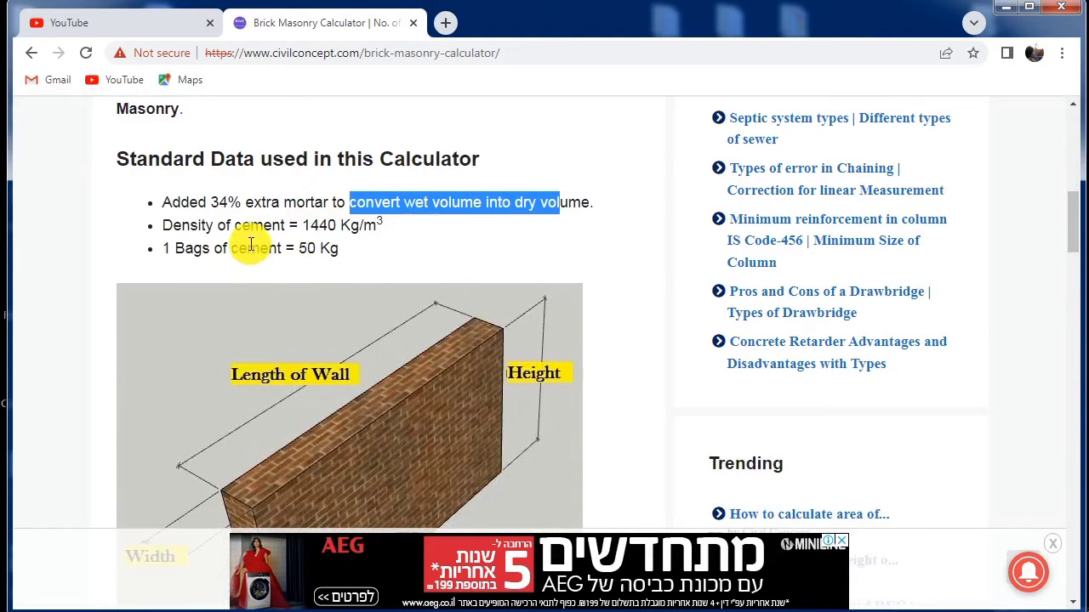
left_click_drag(294, 226, 383, 226)
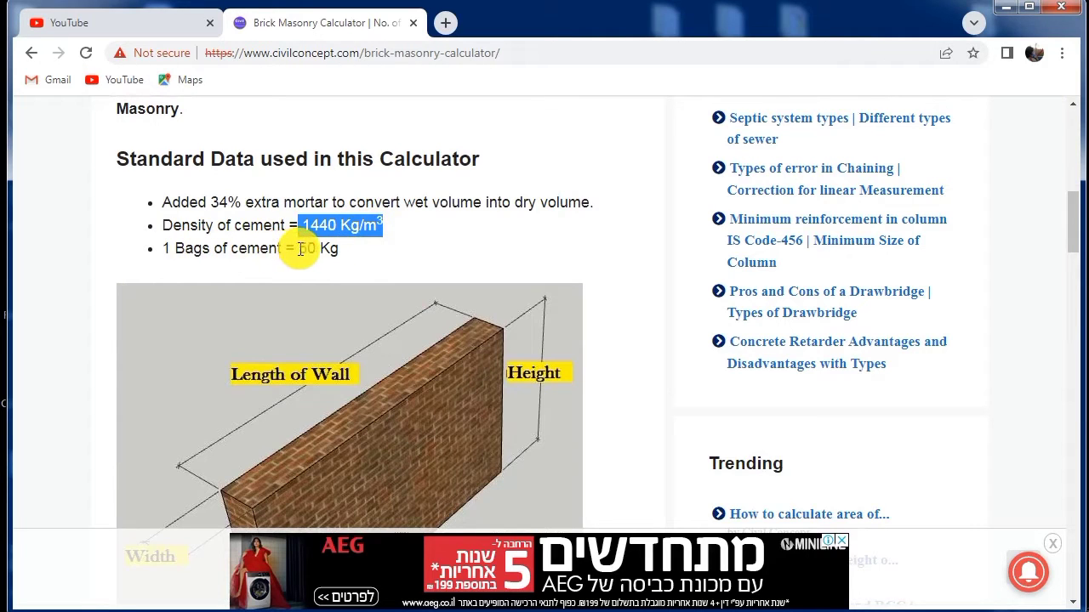
left_click_drag(299, 249, 350, 256)
- Scroll down to the diagram showing the wall's length, width and height
scroll(366, 252, "down", 1)
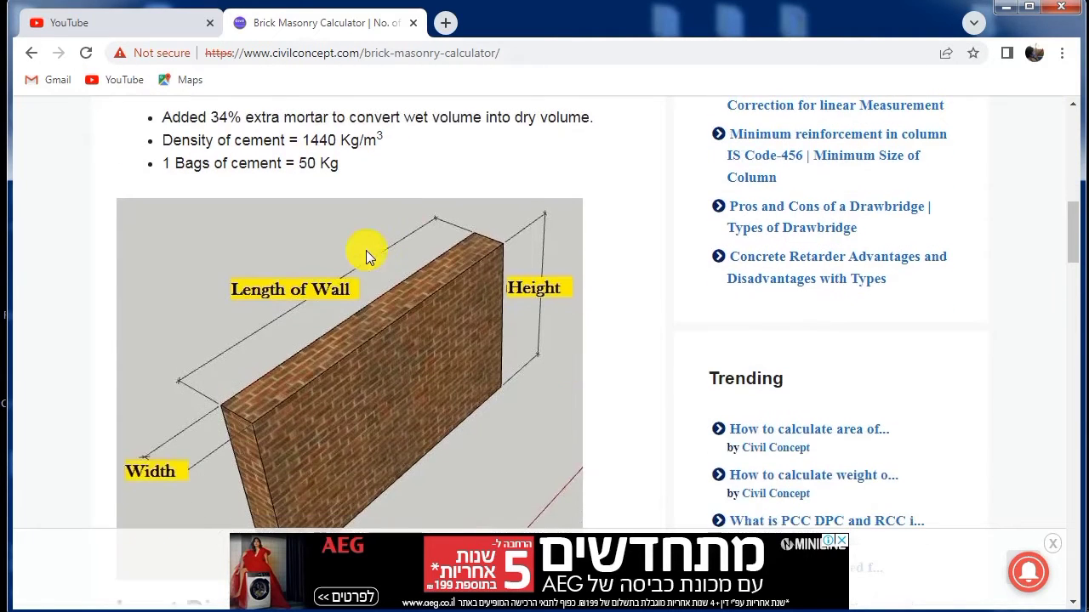
scroll(407, 322, "up", 2)
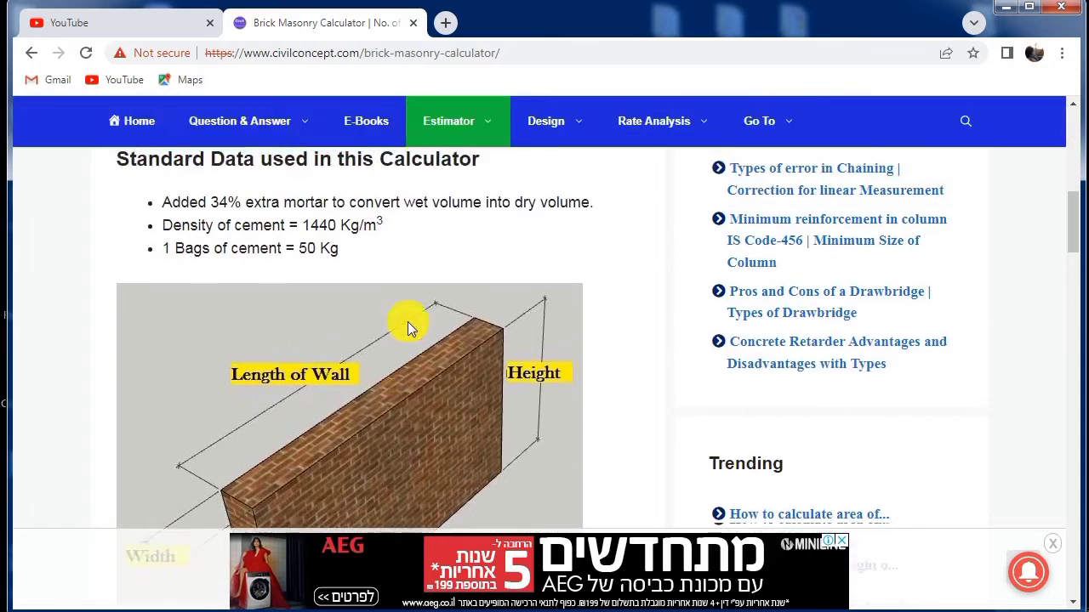
scroll(408, 321, "down", 4)
scroll(407, 321, "down", 1)
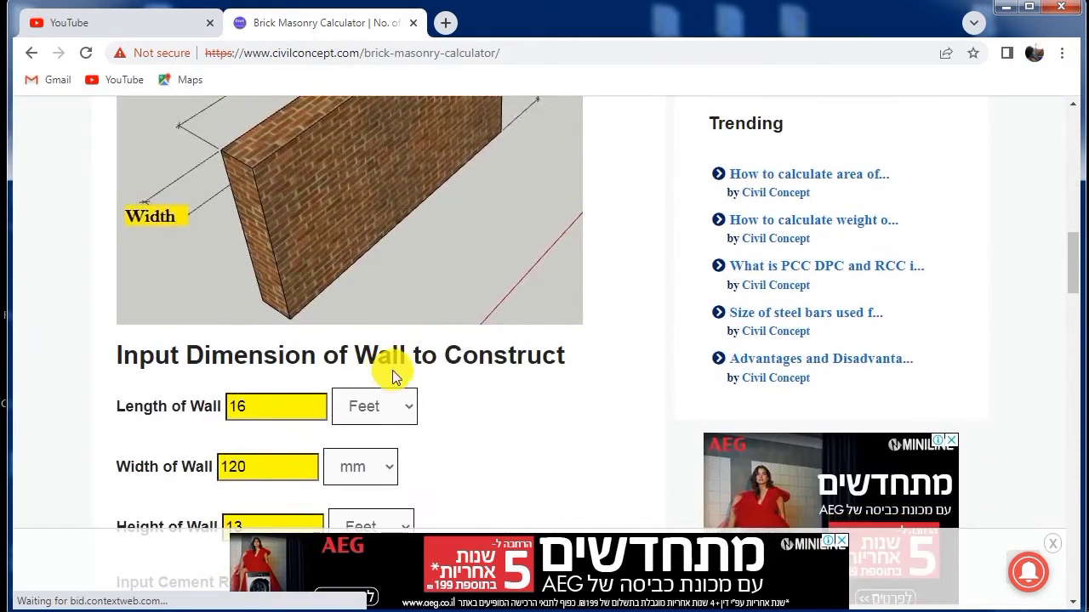
scroll(539, 372, "down", 2)
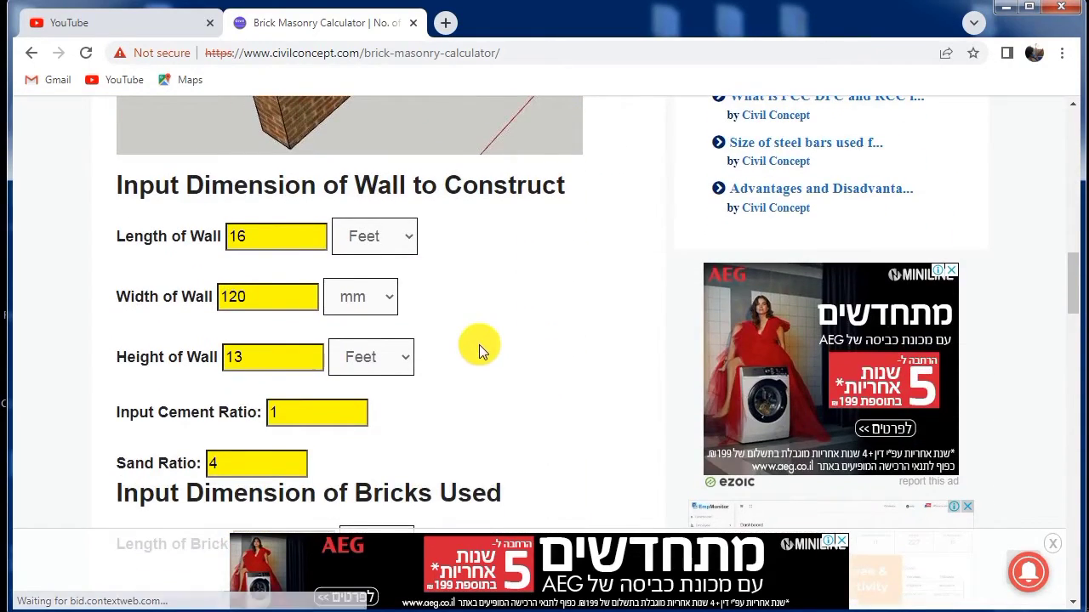
scroll(457, 344, "up", 1)
scroll(457, 344, "up", 3)
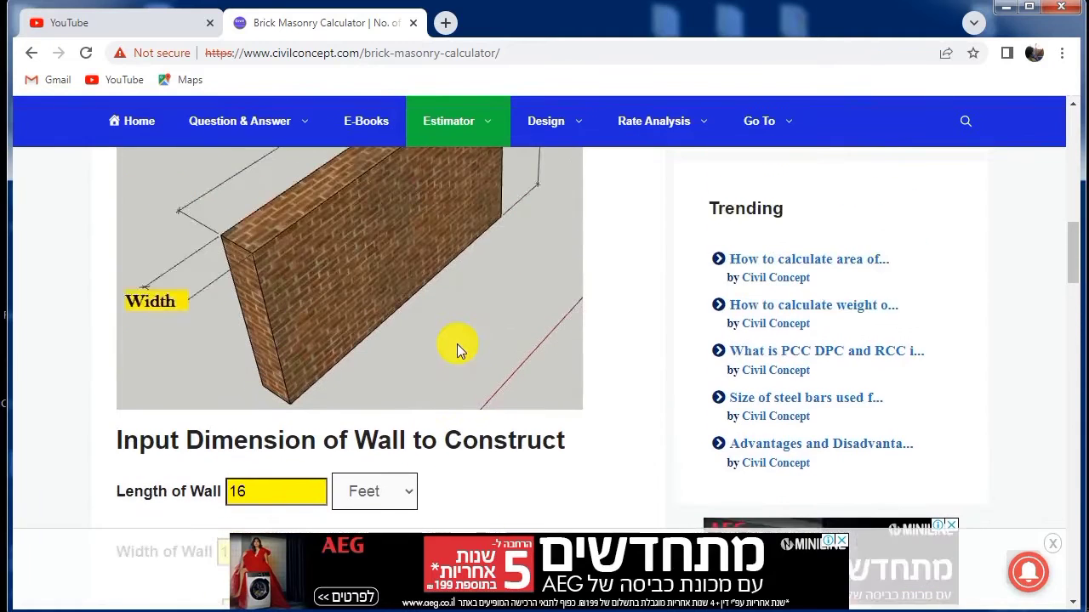
scroll(457, 343, "down", 1)
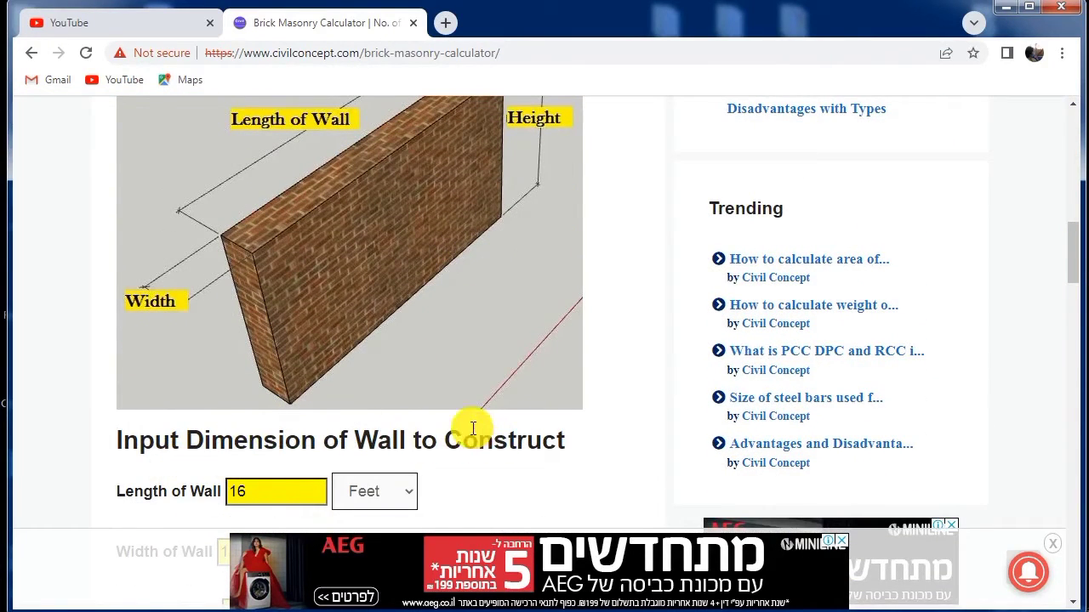
scroll(382, 253, "up", 2)
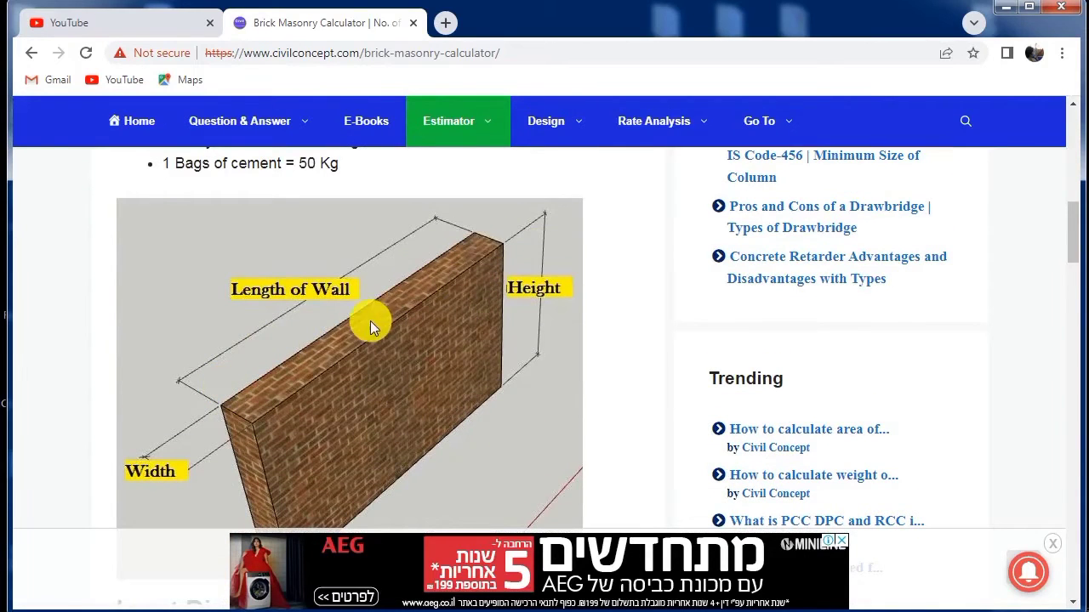
scroll(218, 432, "down", 1)
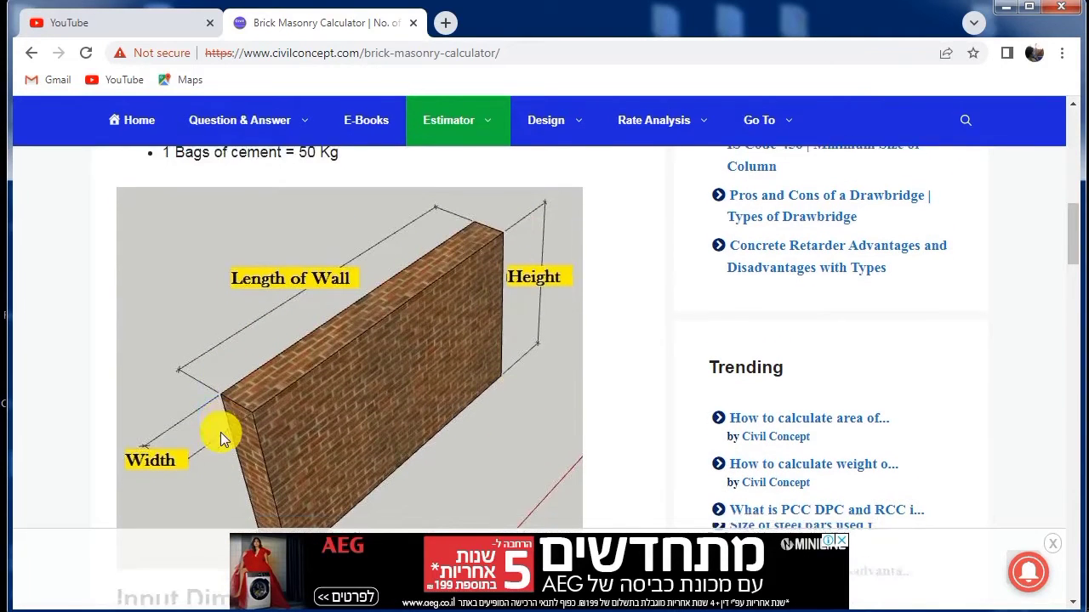
- Replace the wall length 16 with 20, keeping the unit as Feet
scroll(431, 344, "down", 4)
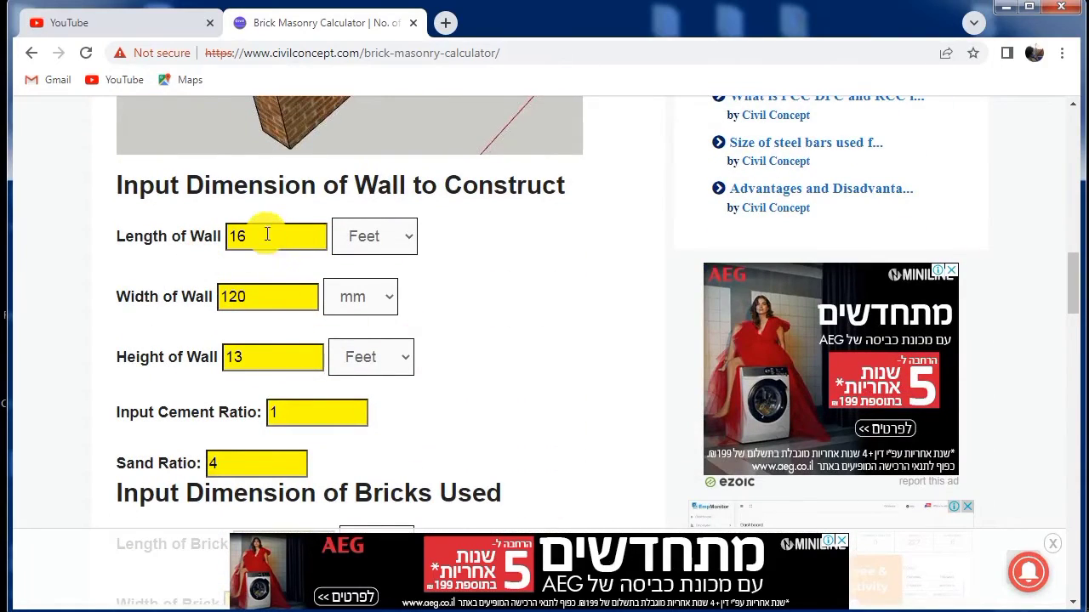
left_click_drag(267, 234, 207, 243)
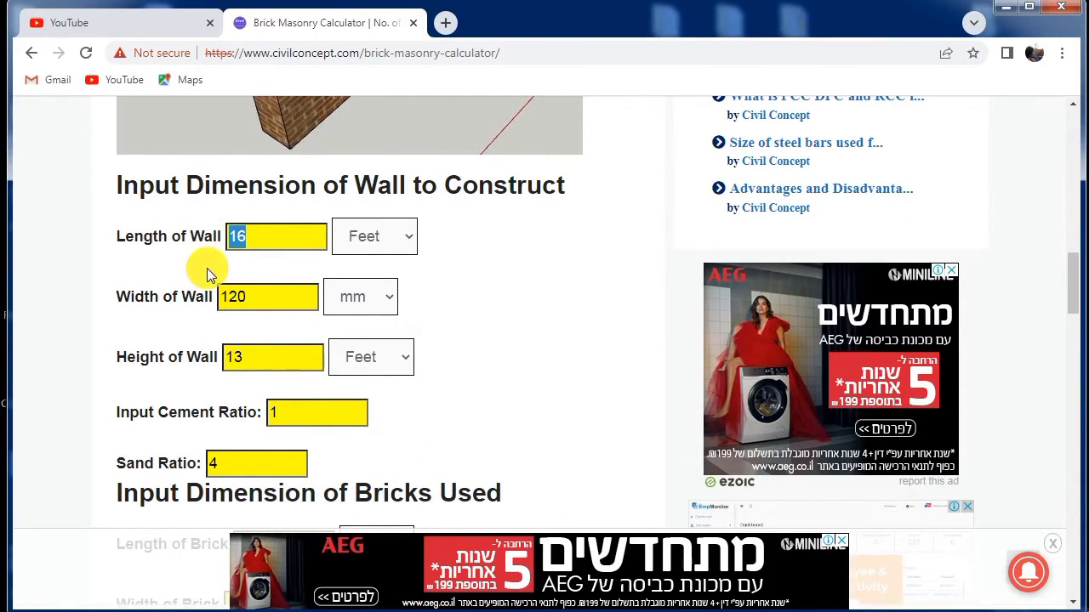
type("20")
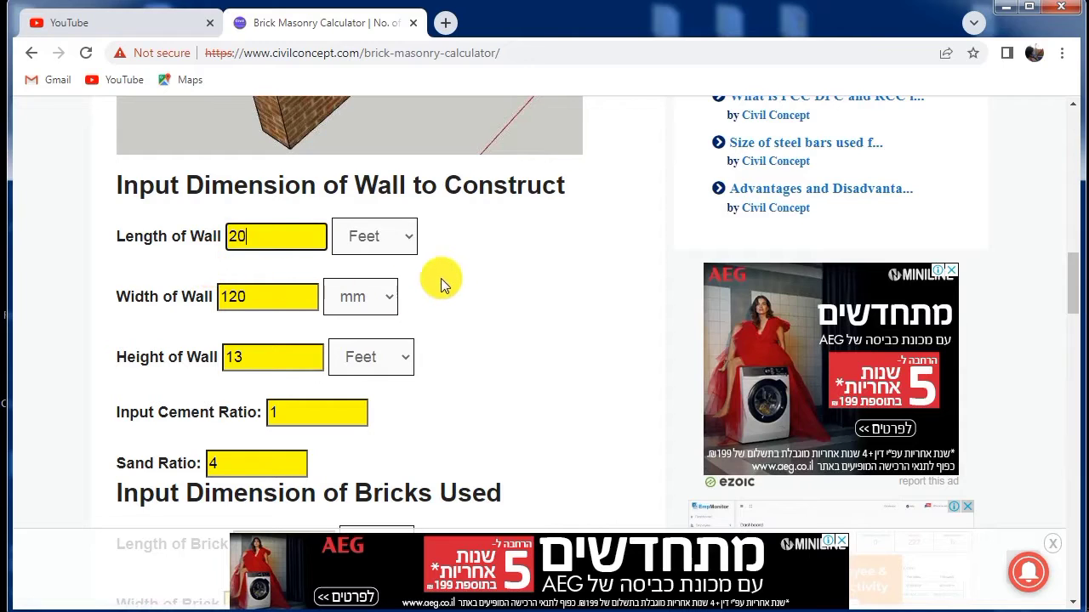
left_click(404, 240)
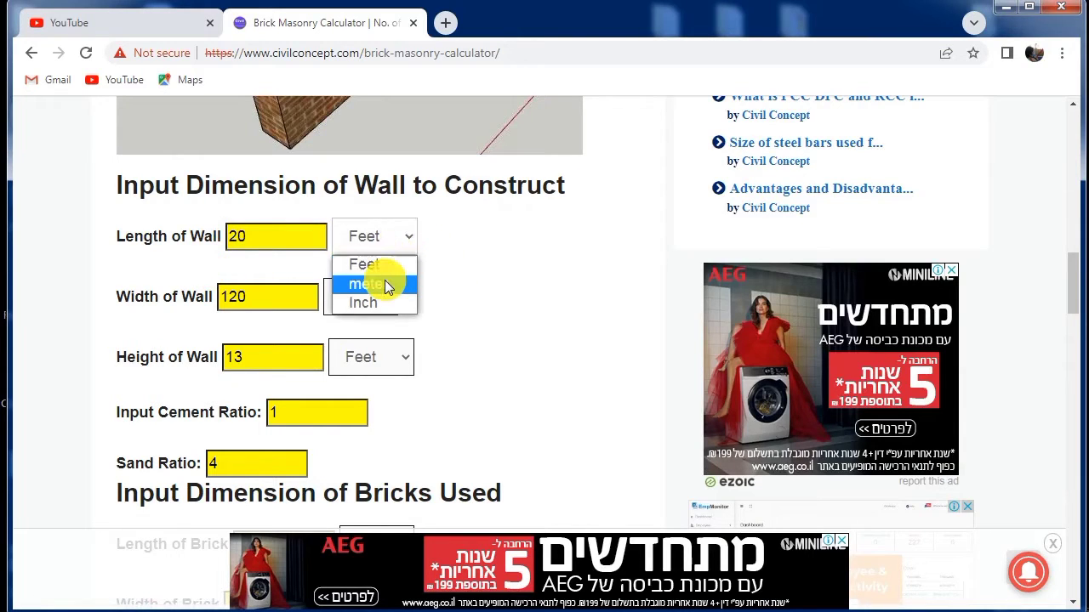
left_click(384, 283)
left_click(401, 229)
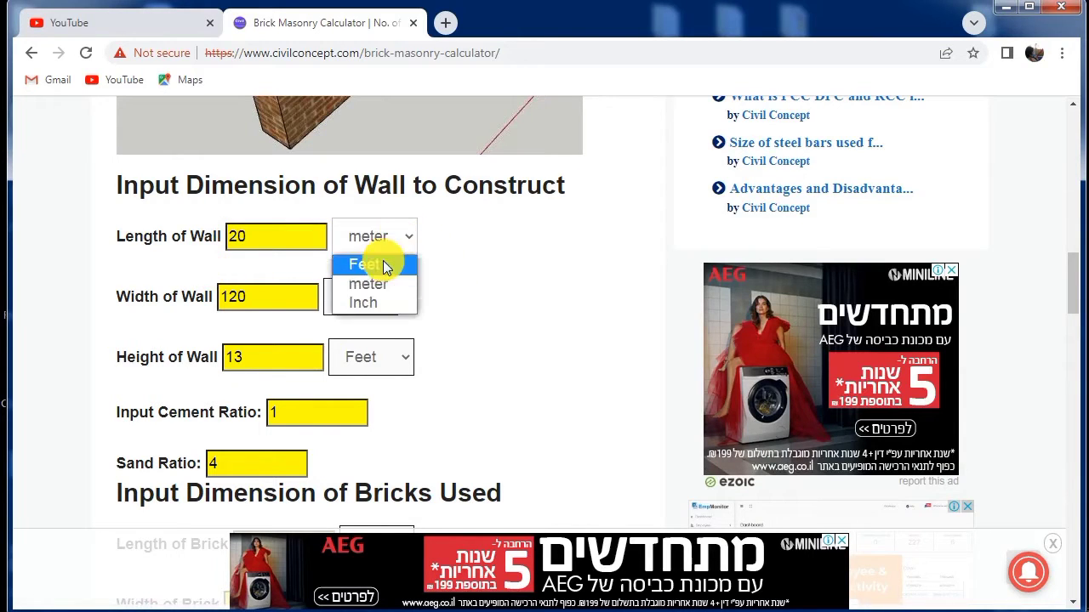
left_click(383, 266)
left_click(402, 242)
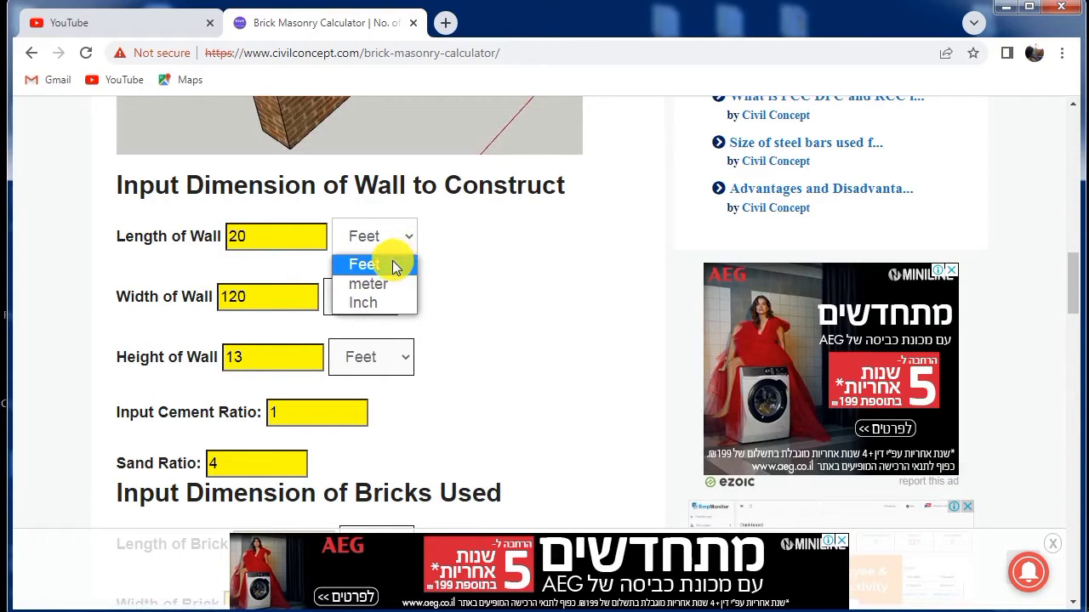
left_click(497, 267)
- Set the wall width to 10 with the unit changed to inch
left_click_drag(255, 298, 221, 298)
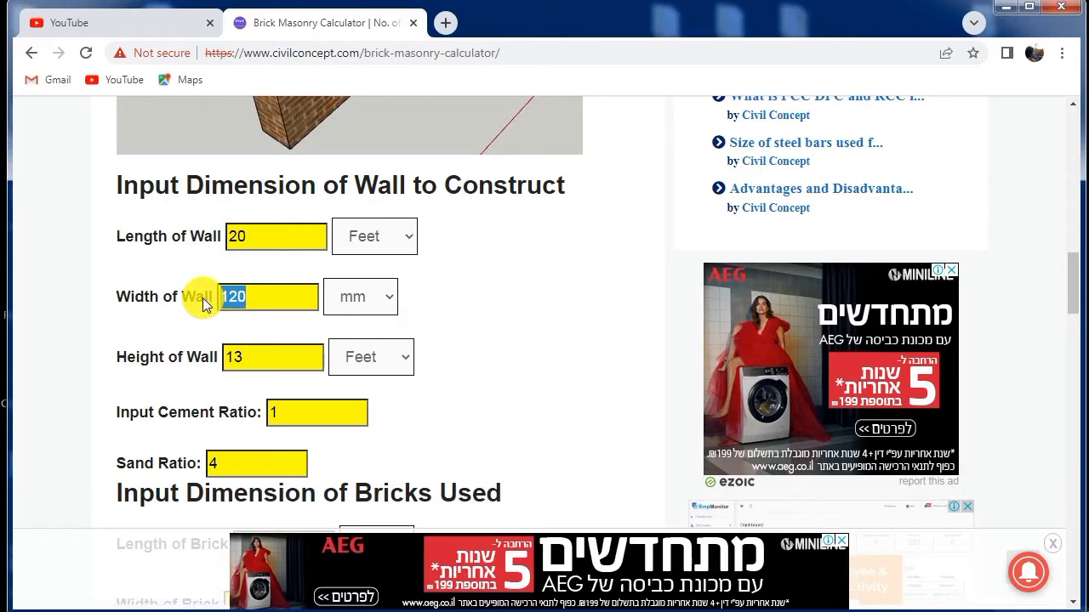
type("10")
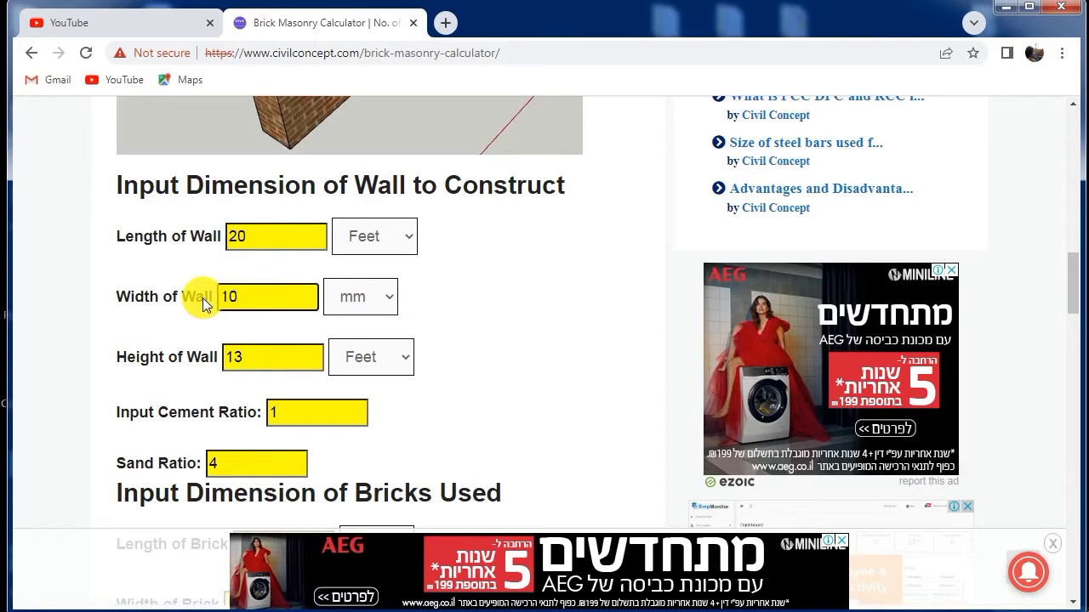
left_click(364, 297)
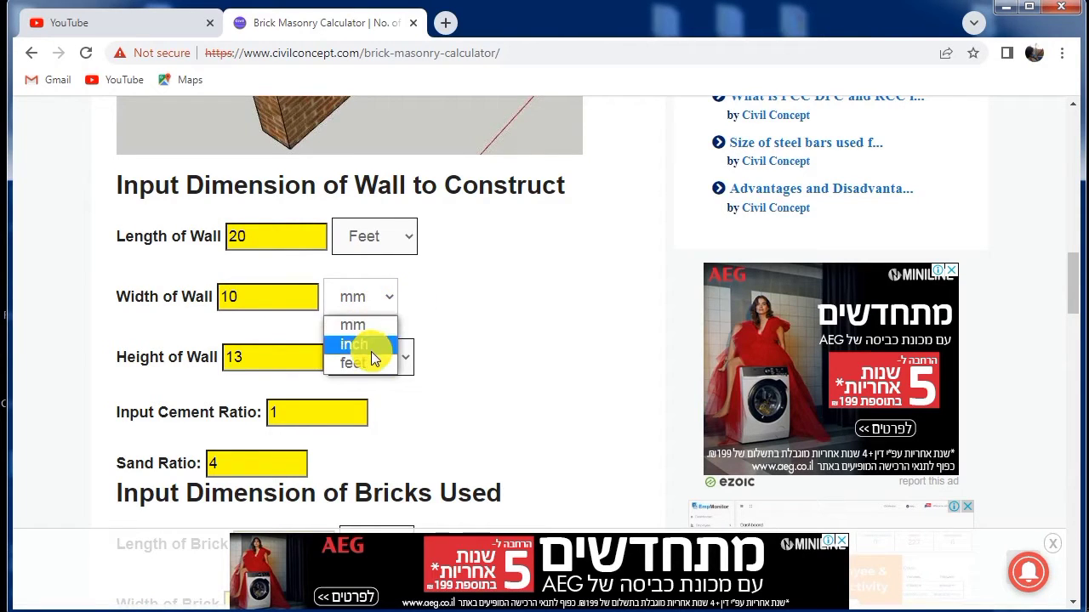
left_click(371, 349)
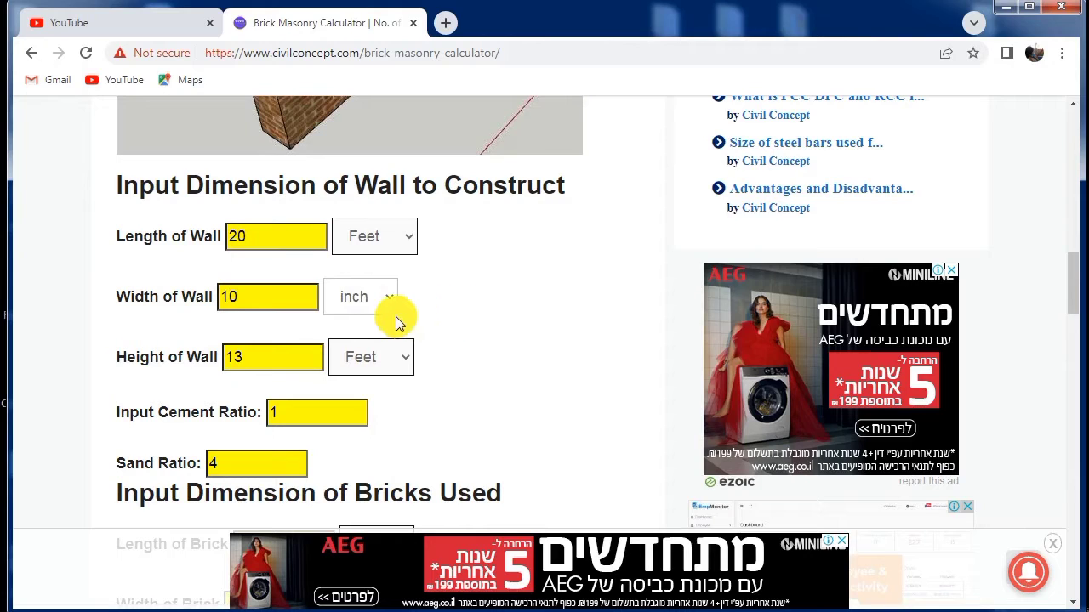
left_click_drag(271, 305, 201, 304)
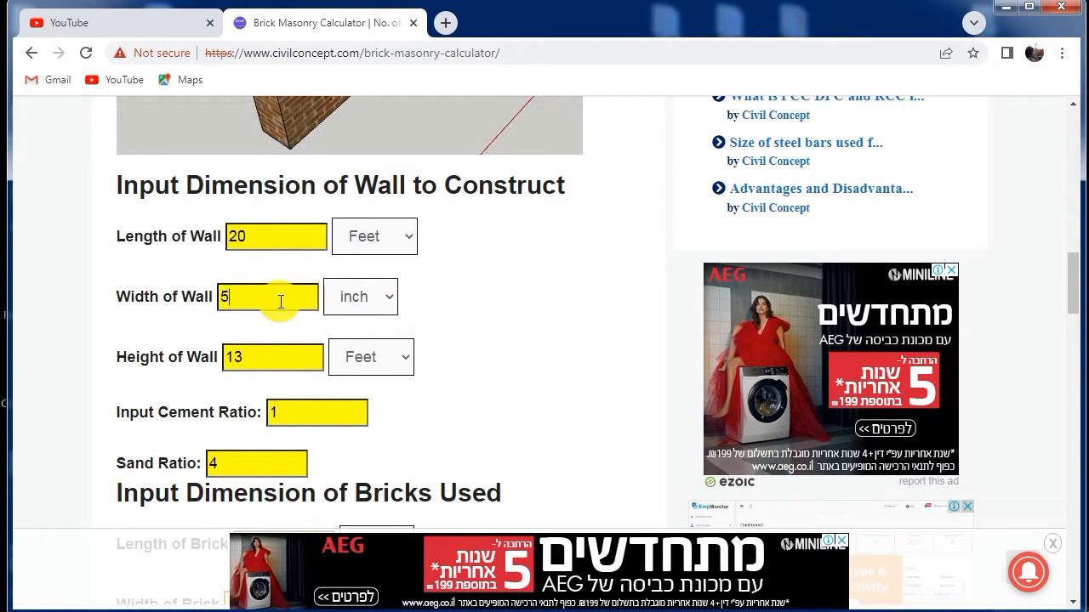
left_click_drag(281, 301, 155, 304)
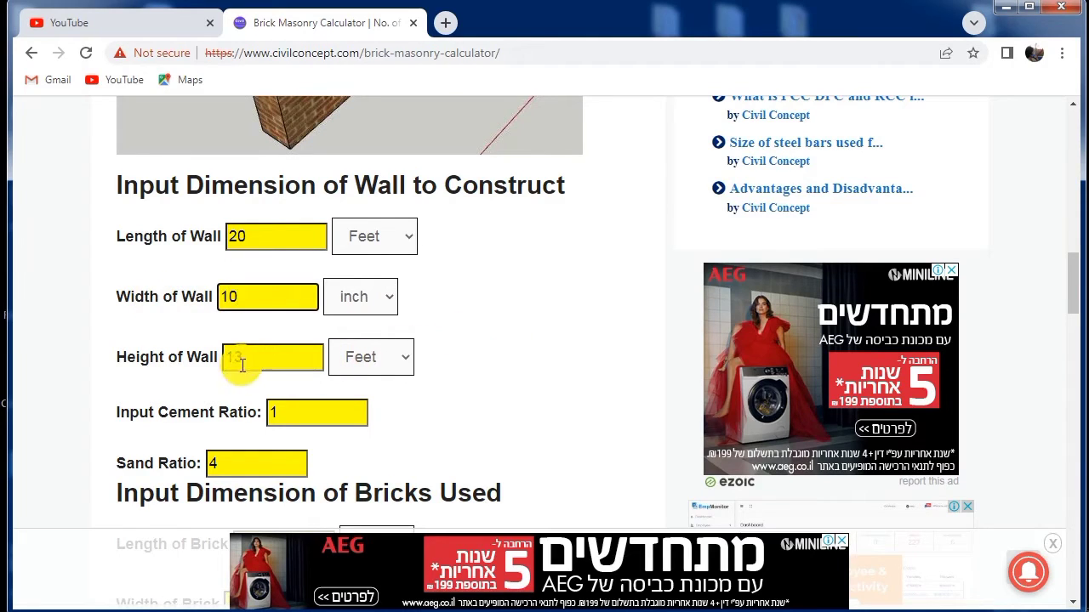
- Set the wall height to 1.5 with the unit changed to meter
left_click_drag(313, 366, 154, 364)
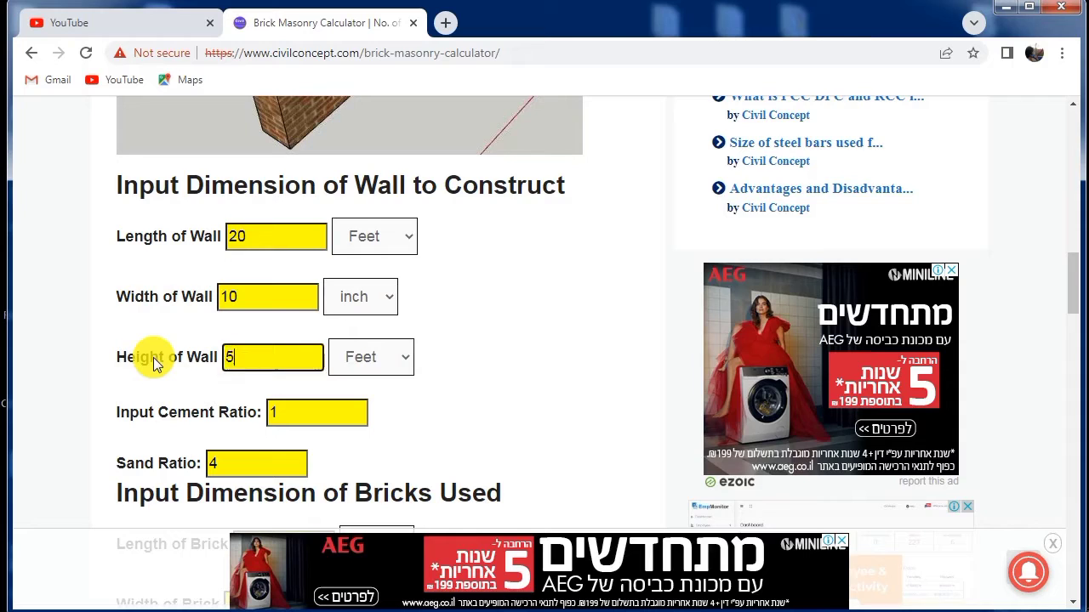
left_click_drag(237, 351, 171, 351)
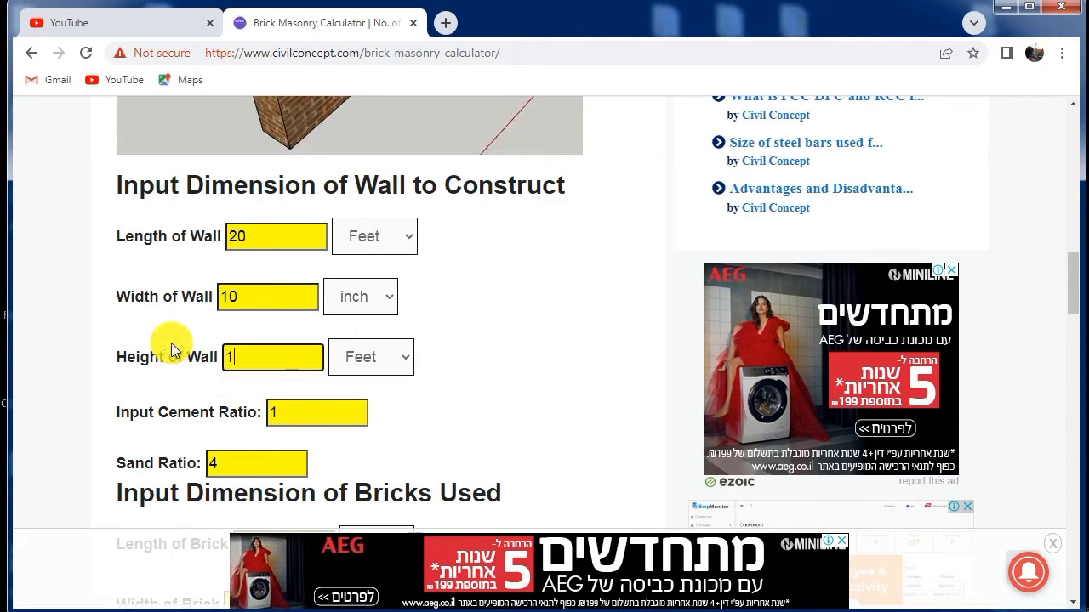
left_click(377, 357)
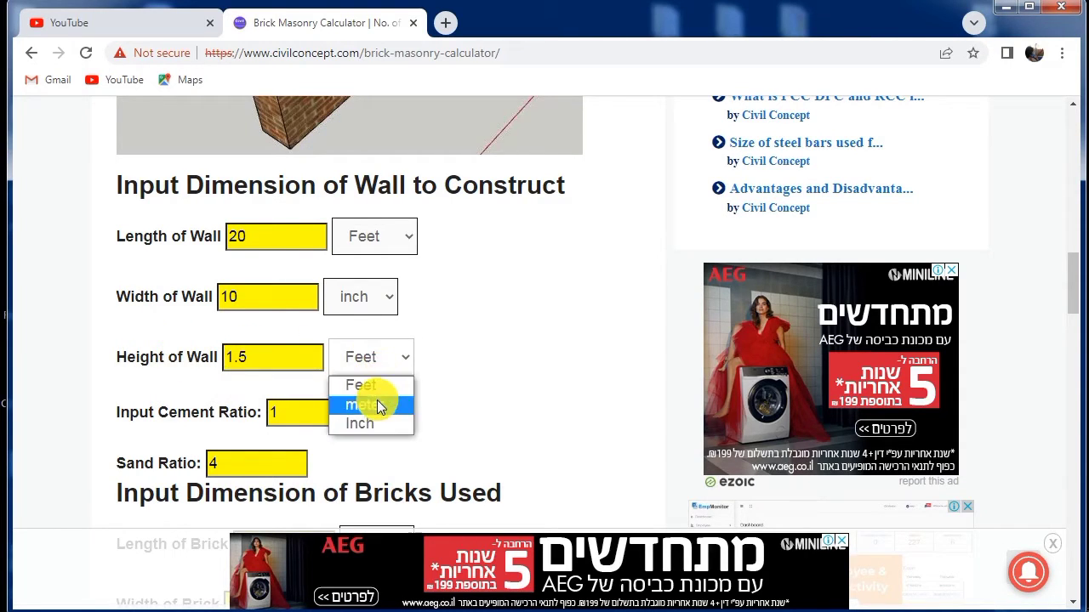
left_click(376, 400)
scroll(509, 387, "down", 2)
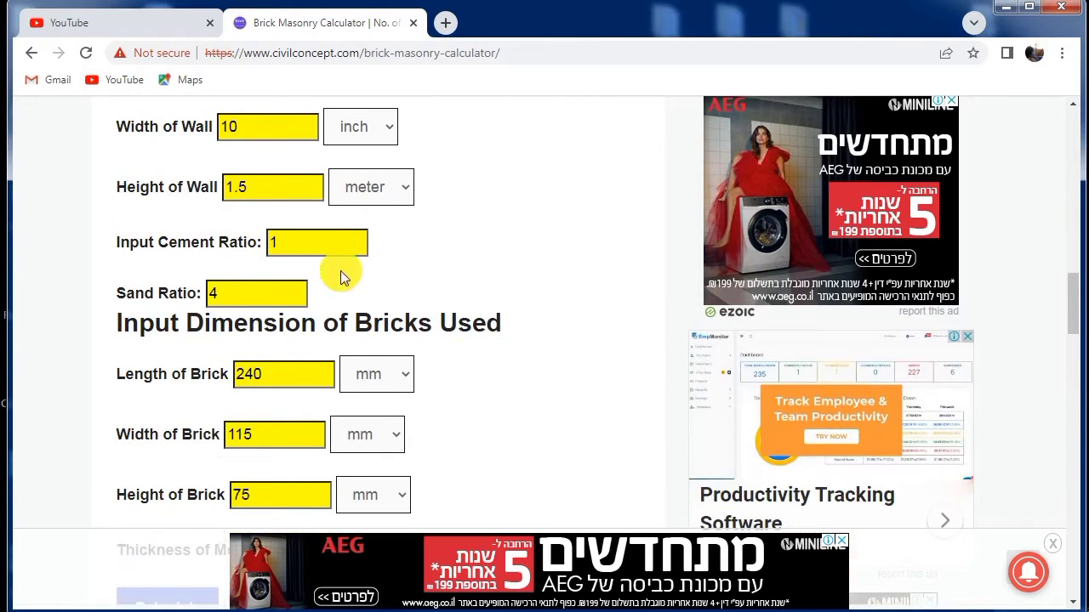
left_click_drag(291, 242, 242, 241)
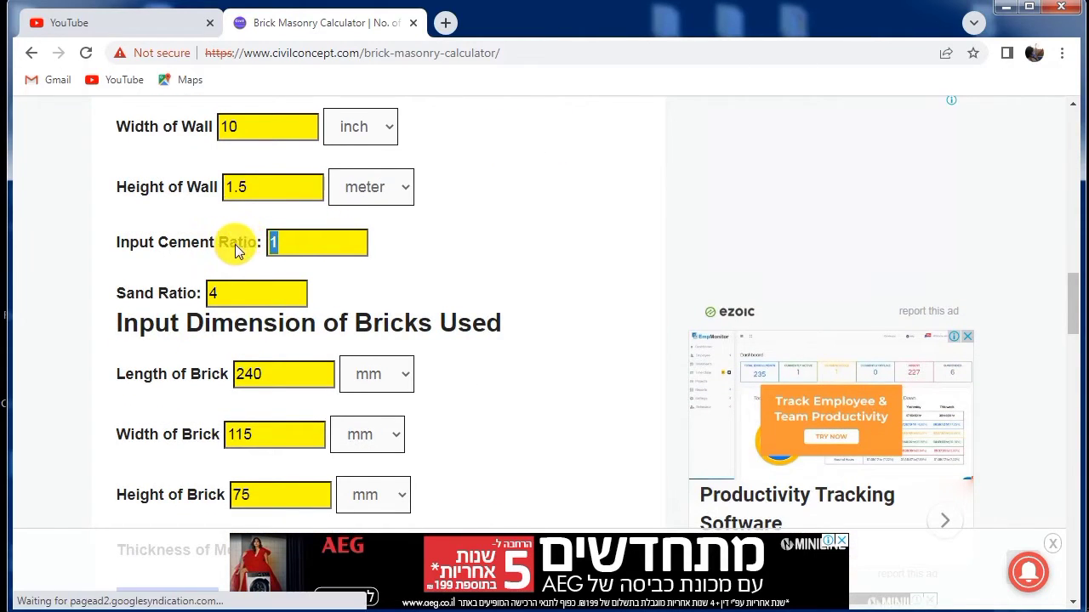
left_click(220, 292)
type("4")
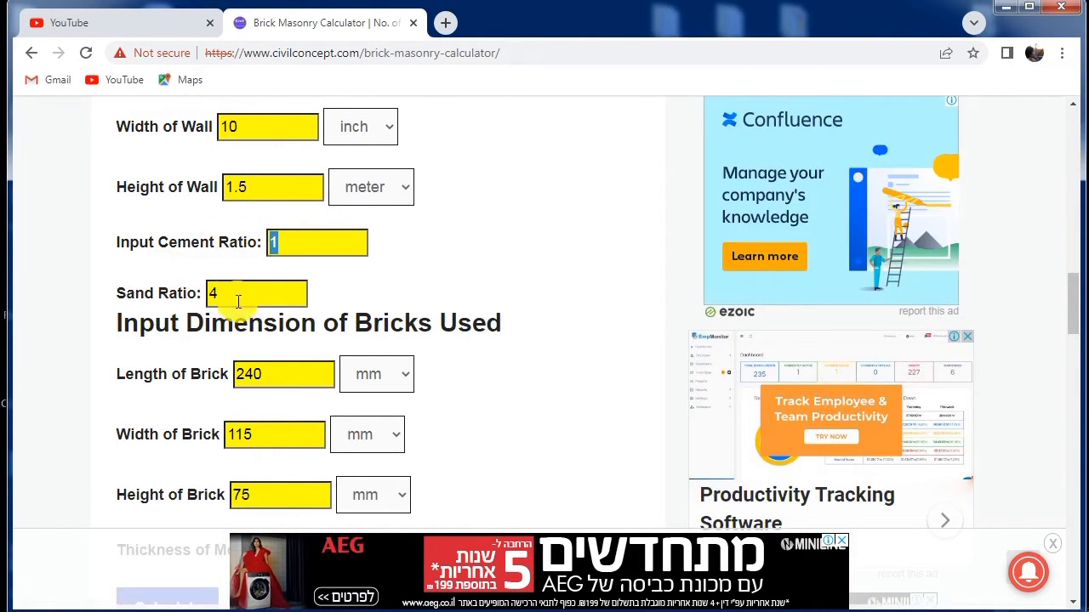
left_click_drag(238, 302, 194, 297)
scroll(498, 299, "up", 1)
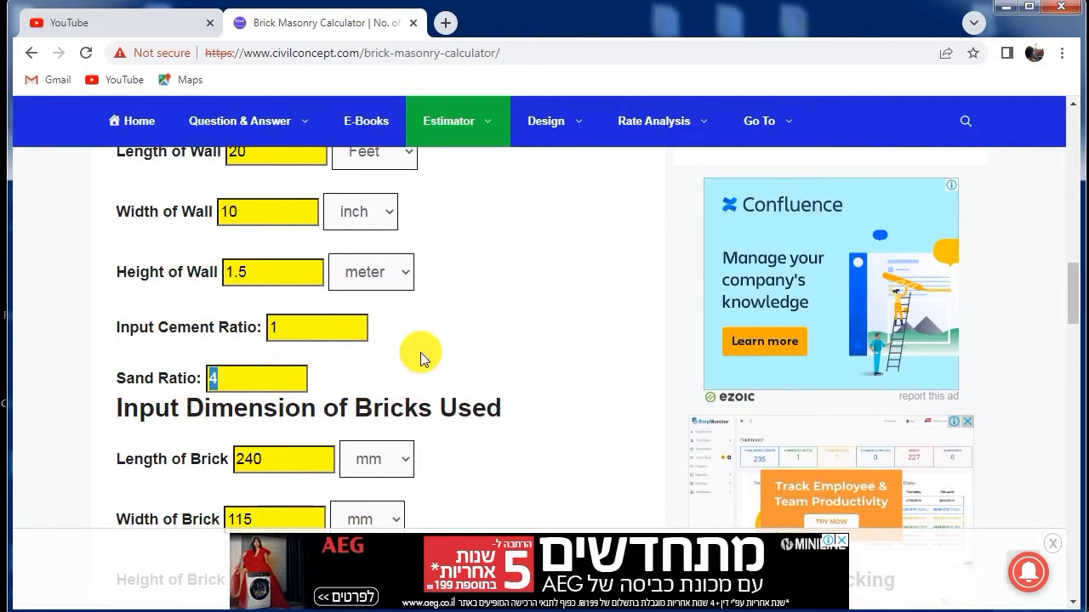
scroll(347, 357, "up", 1)
scroll(323, 357, "down", 1)
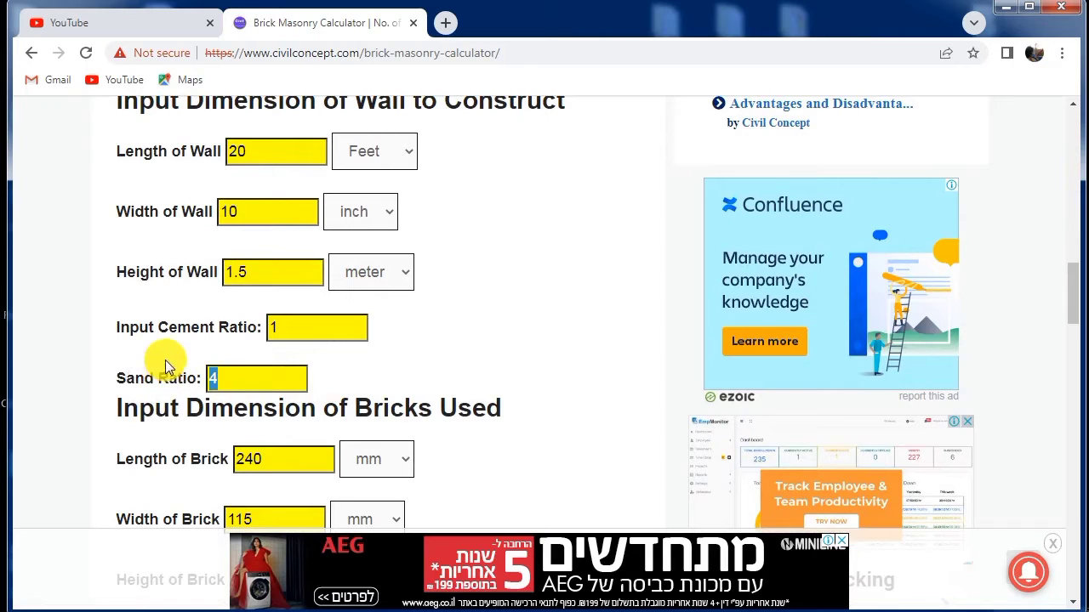
type("5")
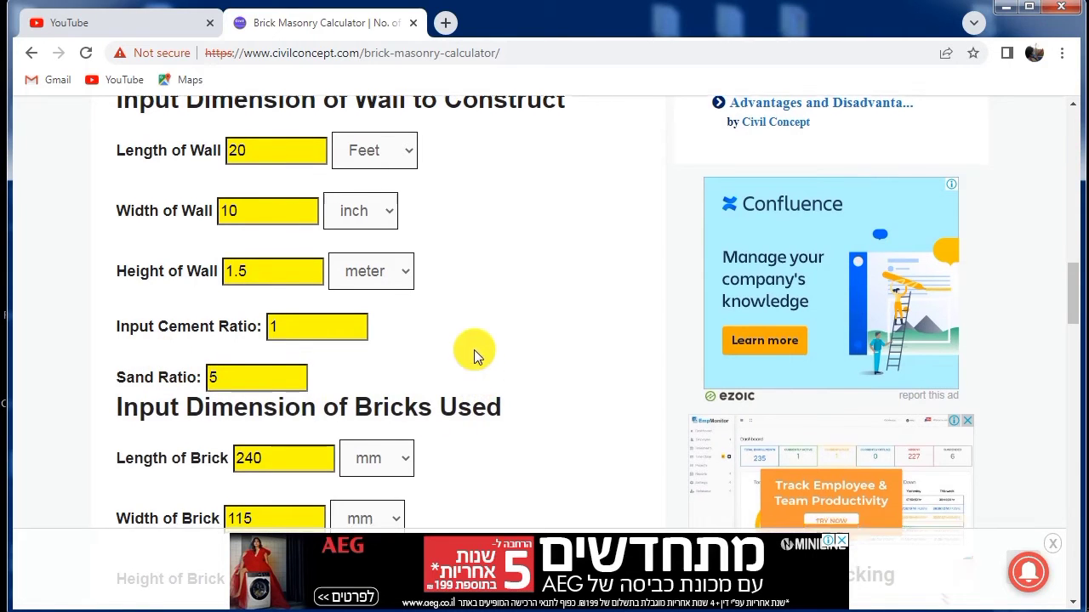
scroll(474, 349, "down", 1)
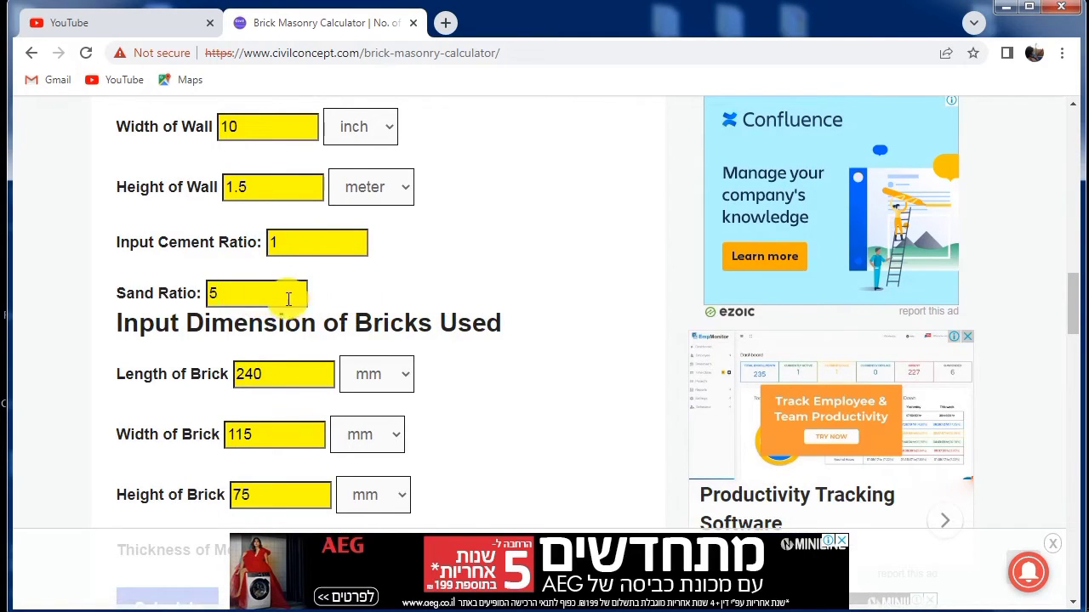
scroll(397, 294, "up", 2)
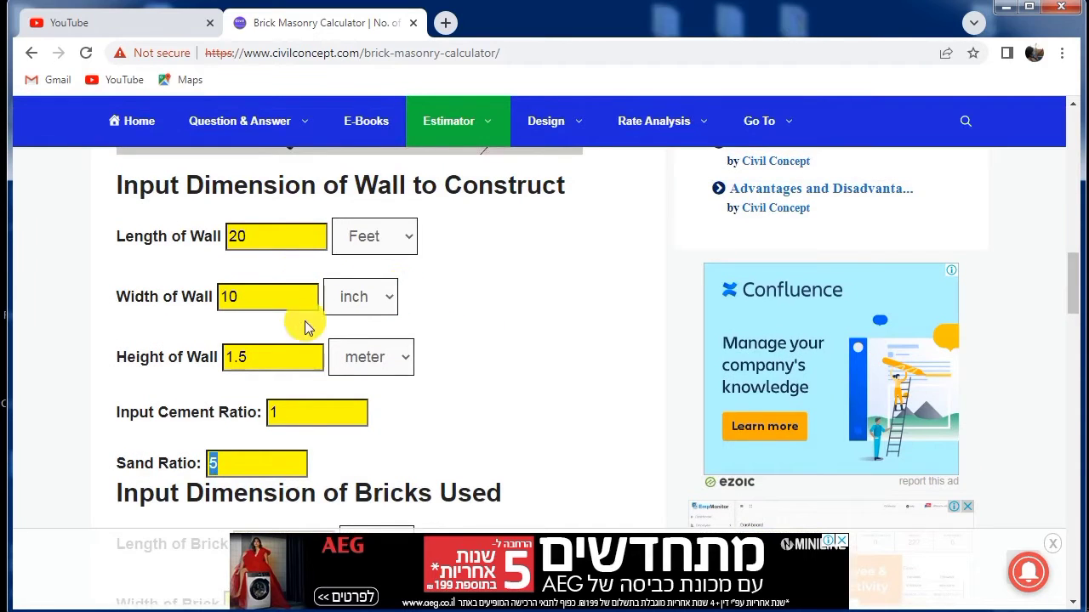
scroll(350, 324, "down", 2)
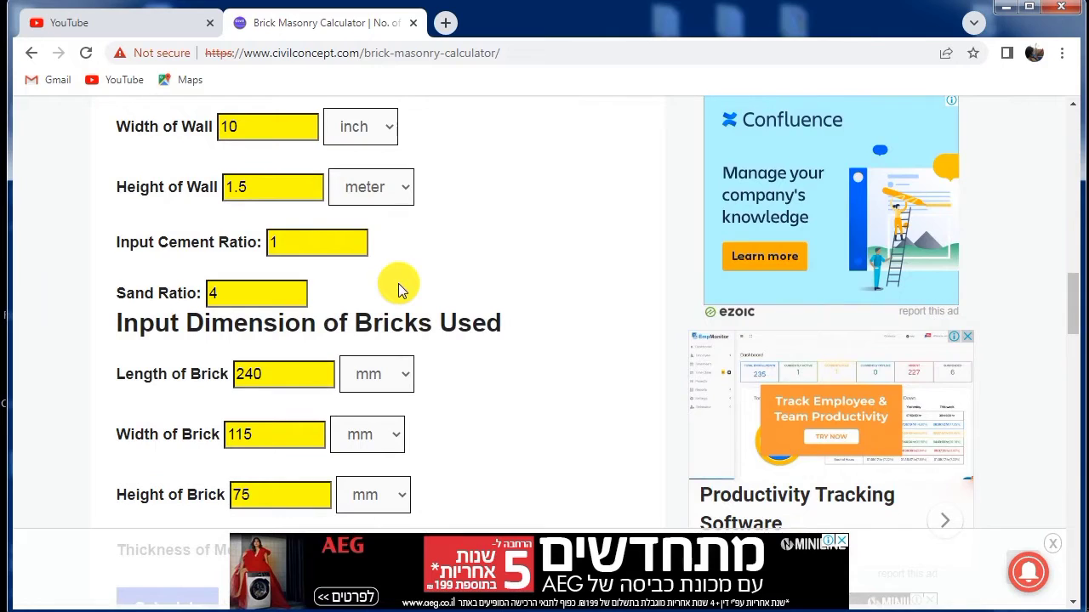
scroll(400, 289, "down", 1)
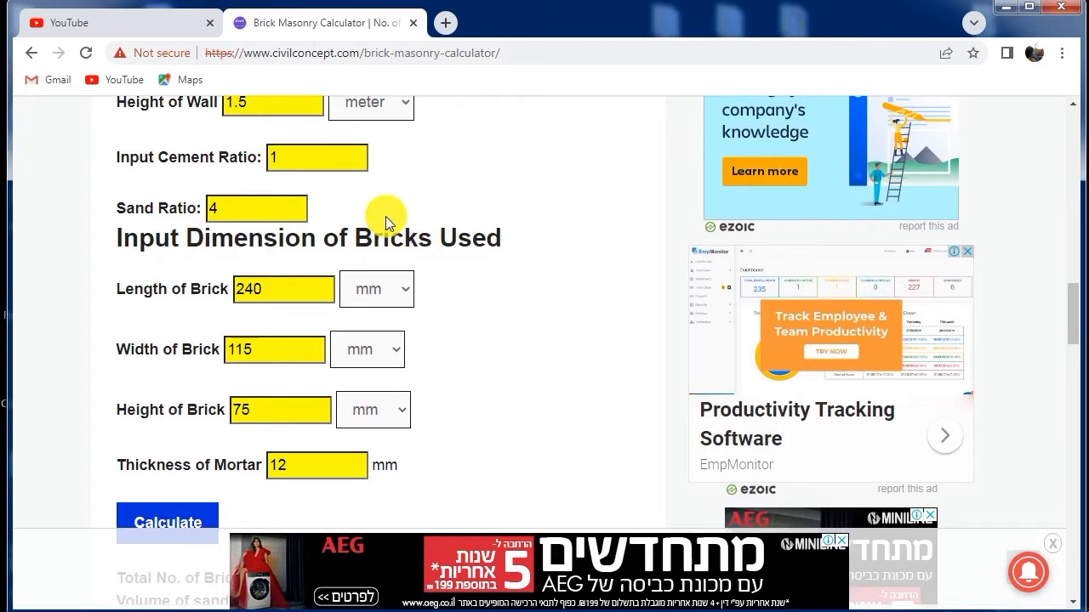
- Set the Length of Brick unit back to mm
left_click(275, 285)
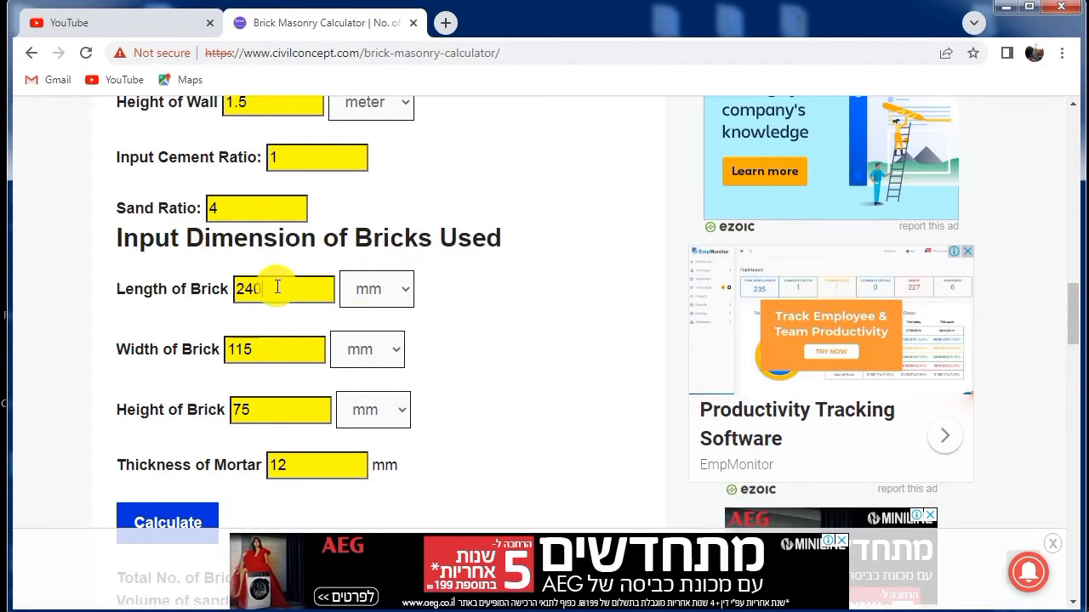
scroll(497, 305, "down", 1)
scroll(495, 306, "up", 1)
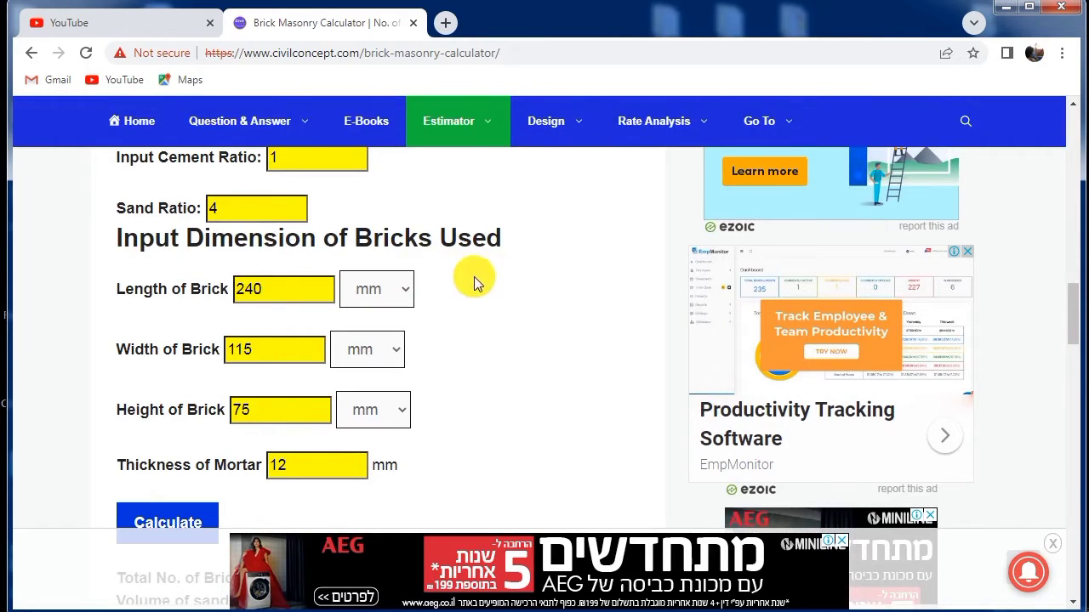
left_click(387, 287)
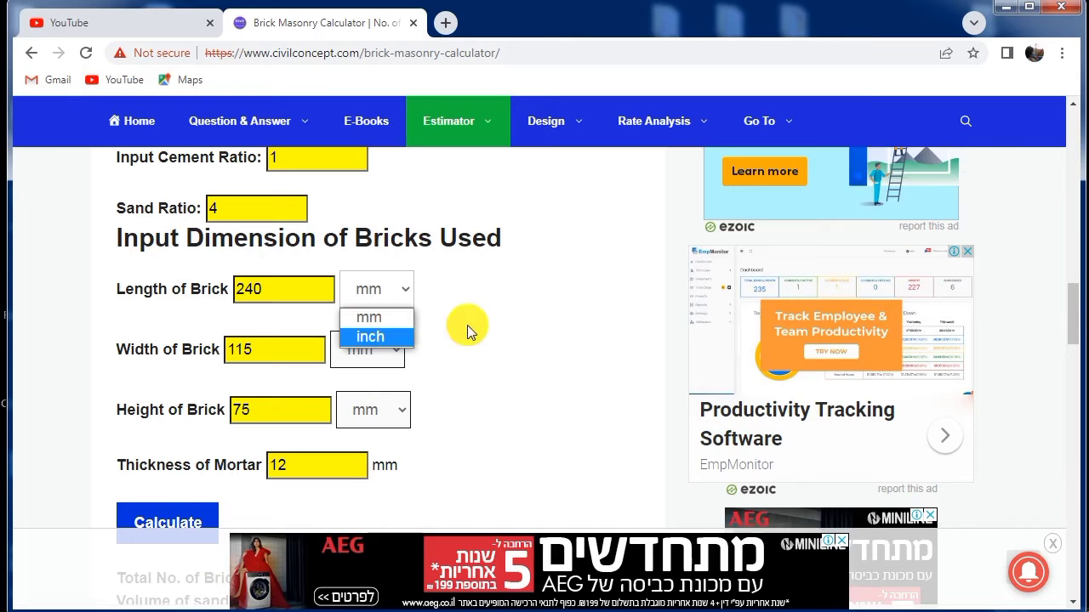
left_click(467, 325)
left_click(377, 290)
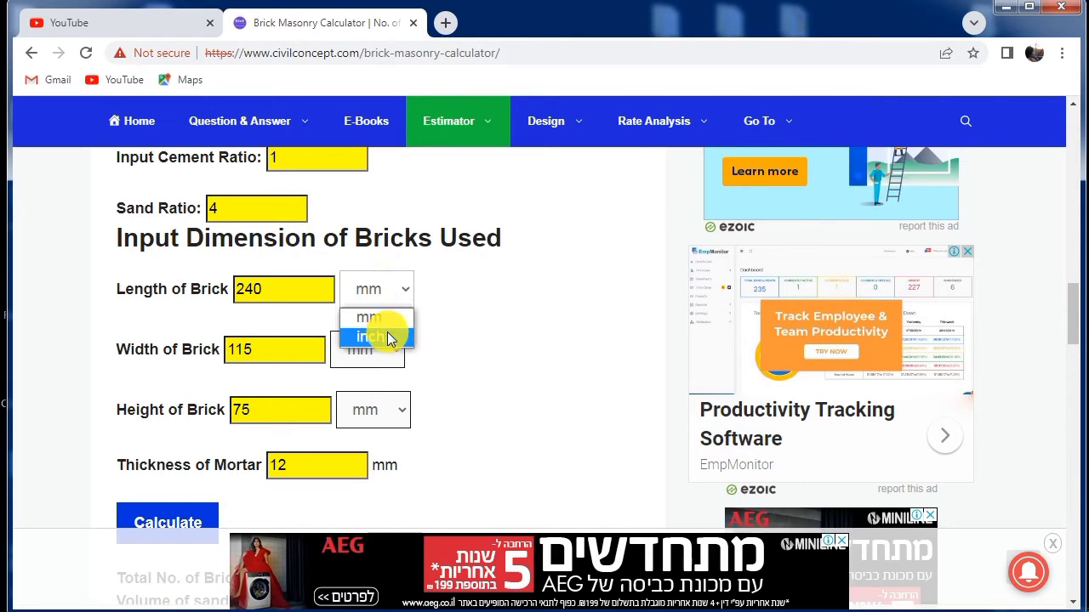
left_click(387, 338)
left_click(358, 293)
left_click(377, 316)
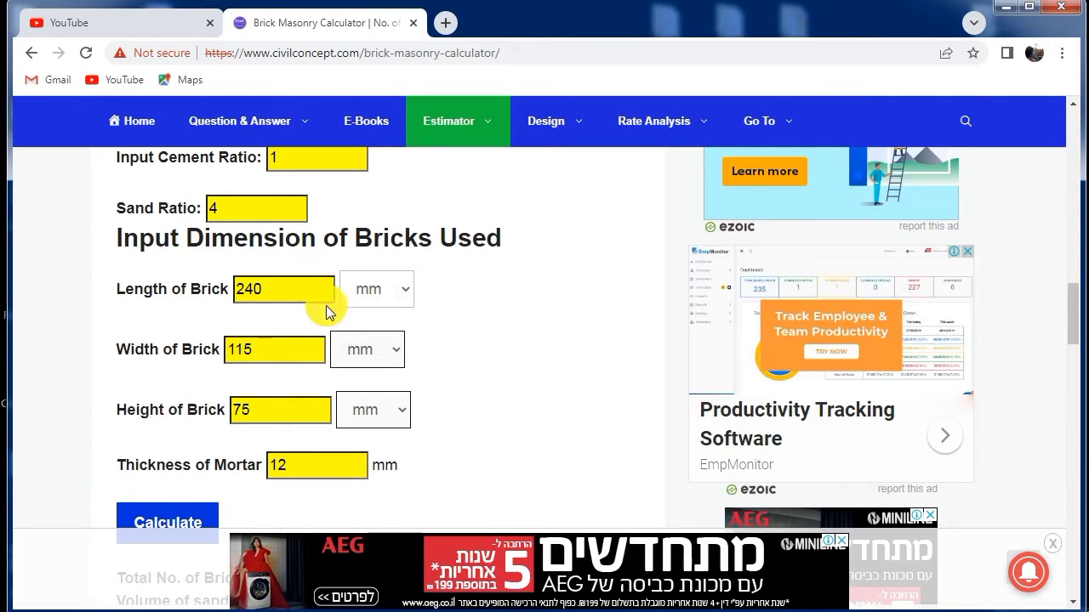
- Check the brick fields read 240, 115 and 75 mm
left_click_drag(299, 290, 224, 287)
left_click(299, 294)
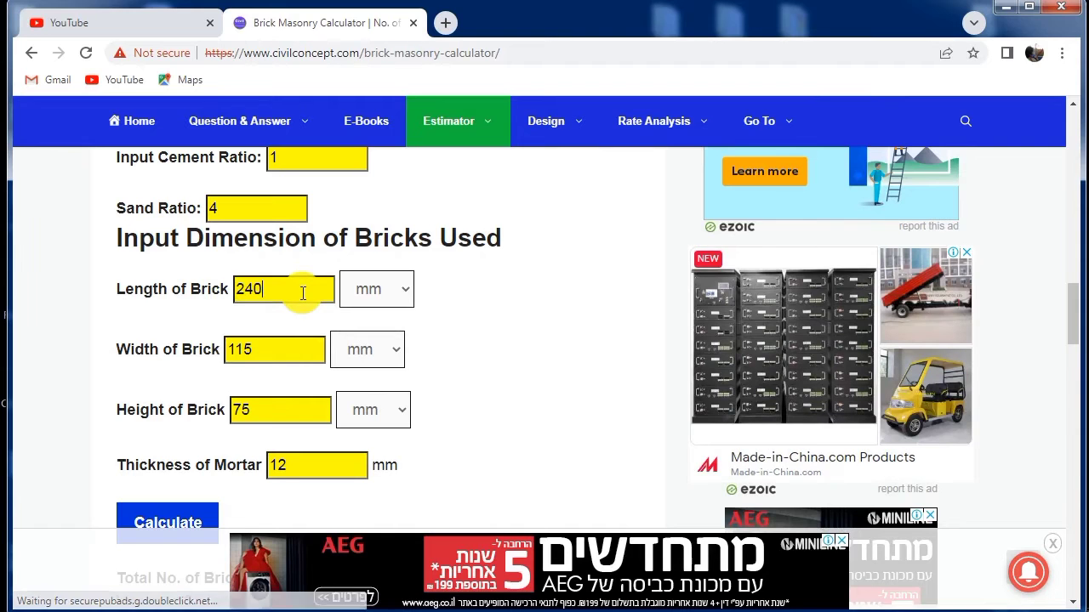
left_click_drag(308, 286, 222, 270)
scroll(255, 293, "down", 1)
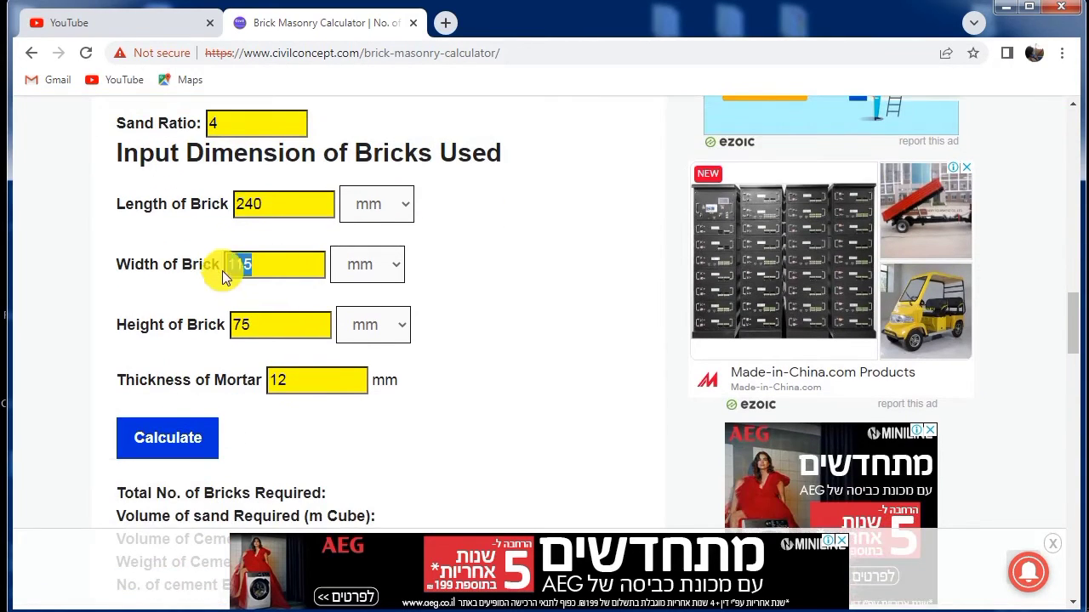
left_click_drag(283, 325, 219, 325)
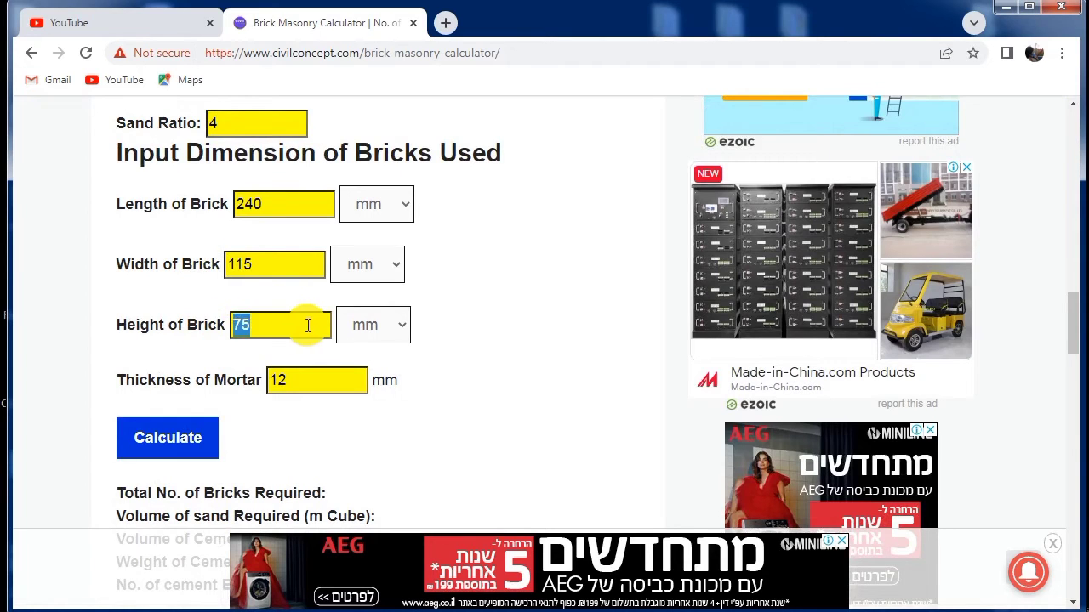
scroll(308, 323, "down", 1)
scroll(282, 328, "down", 1)
- Change mortar thickness from 12 to 14 mm and calculate: 796.4 bricks, 260.07 kg cement
scroll(274, 324, "up", 1)
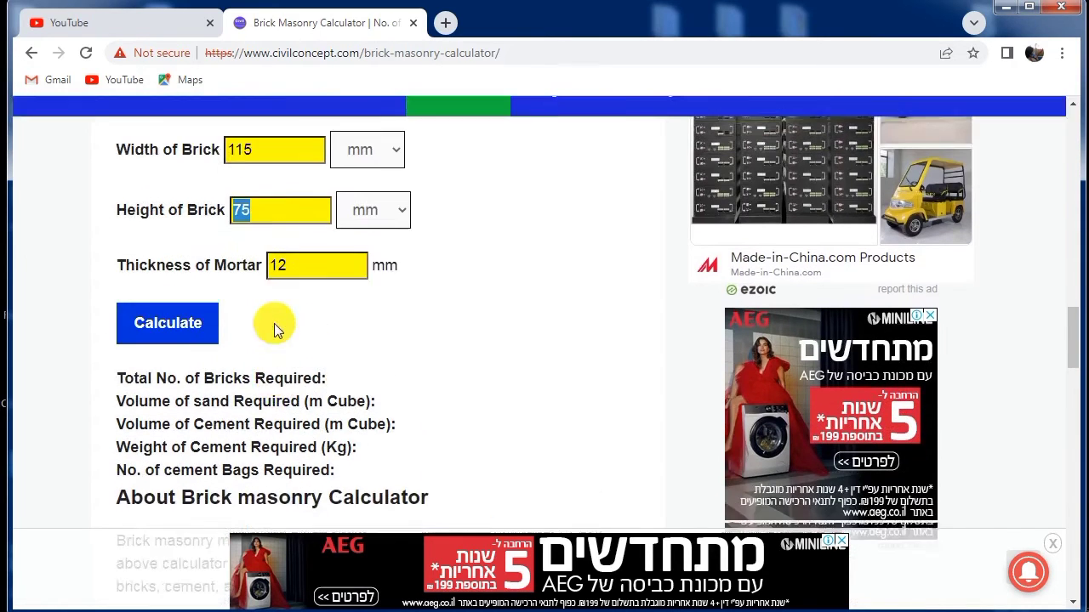
left_click(213, 312)
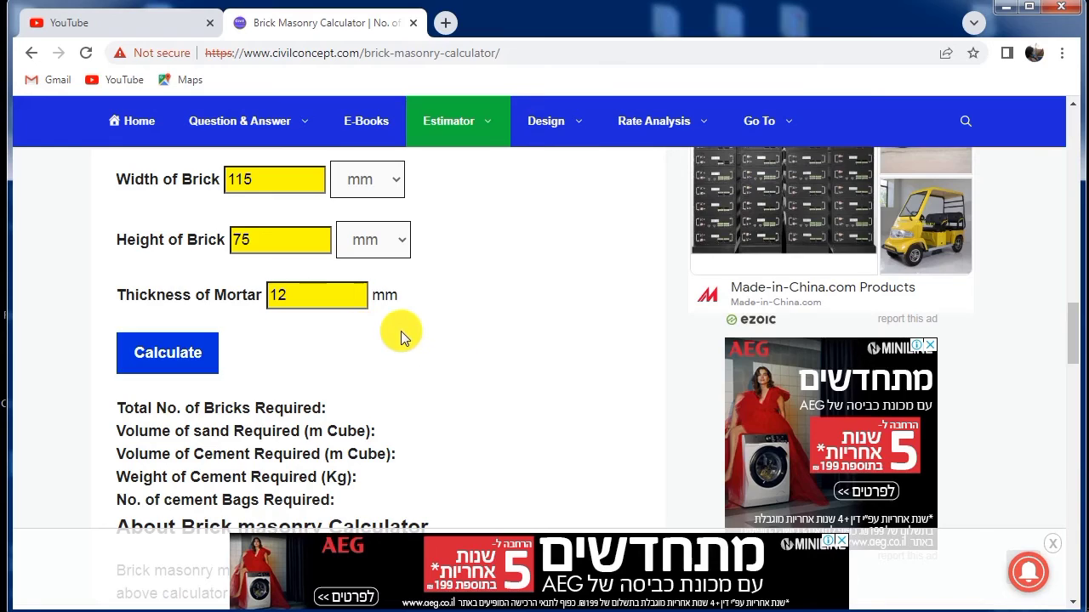
scroll(403, 332, "up", 3)
scroll(404, 335, "down", 2)
scroll(403, 338, "up", 6)
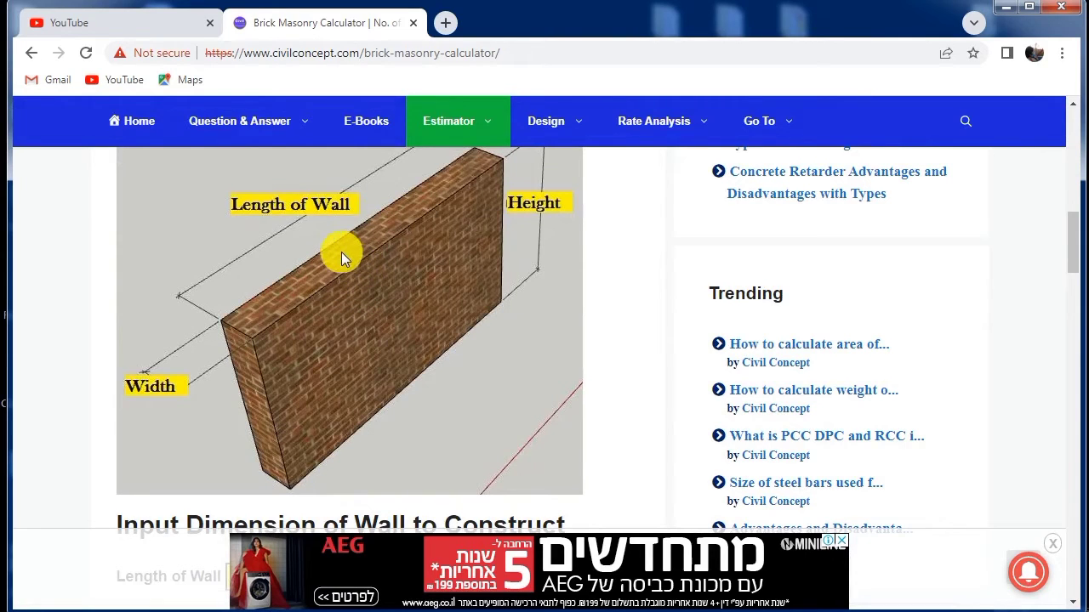
scroll(360, 261, "down", 10)
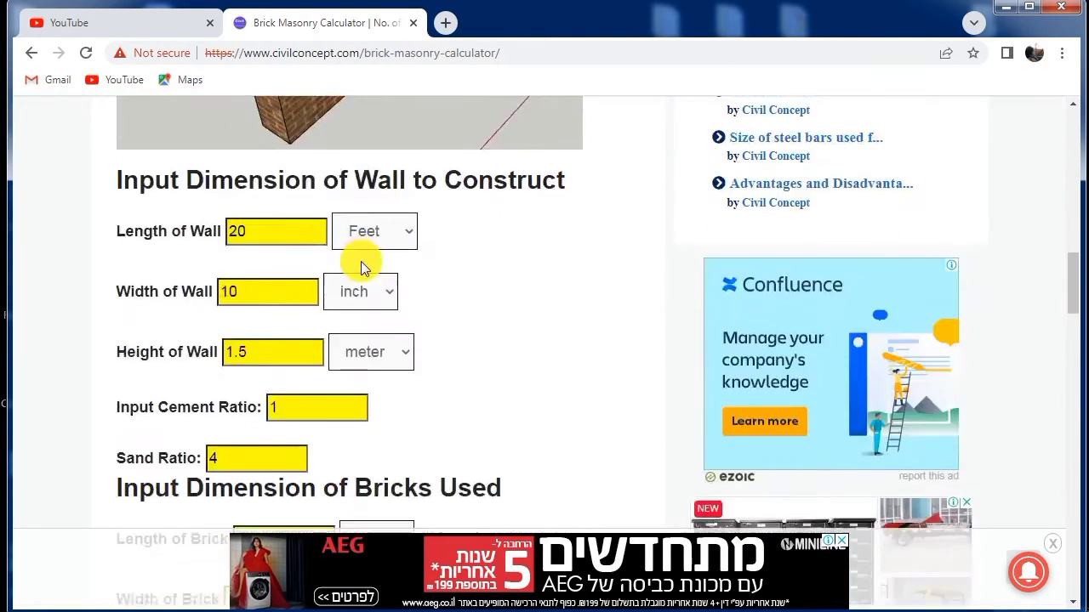
scroll(314, 238, "up", 1)
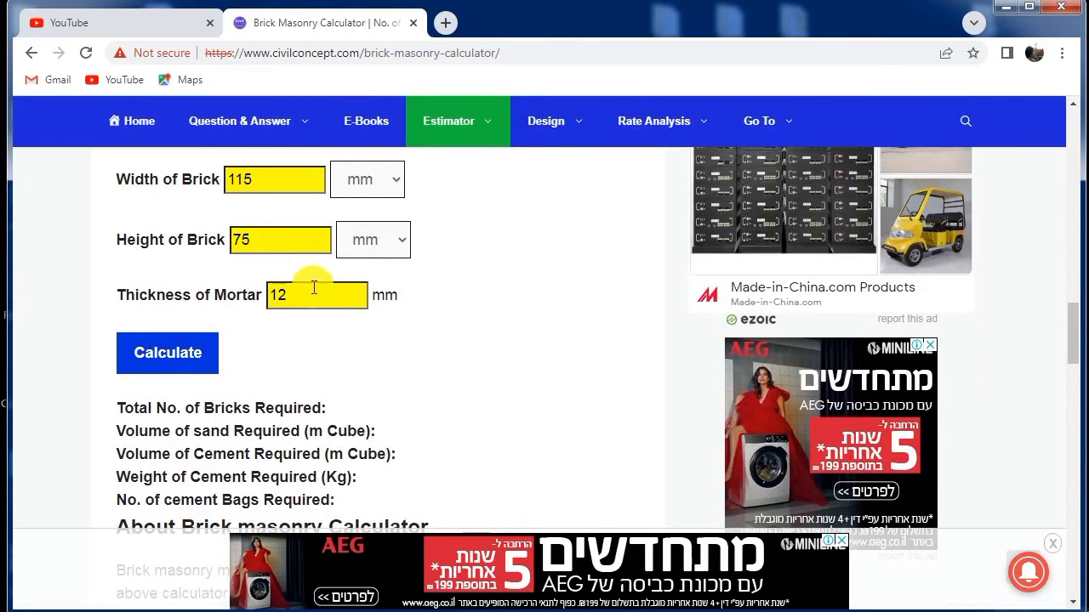
left_click_drag(274, 295, 382, 317)
type("14")
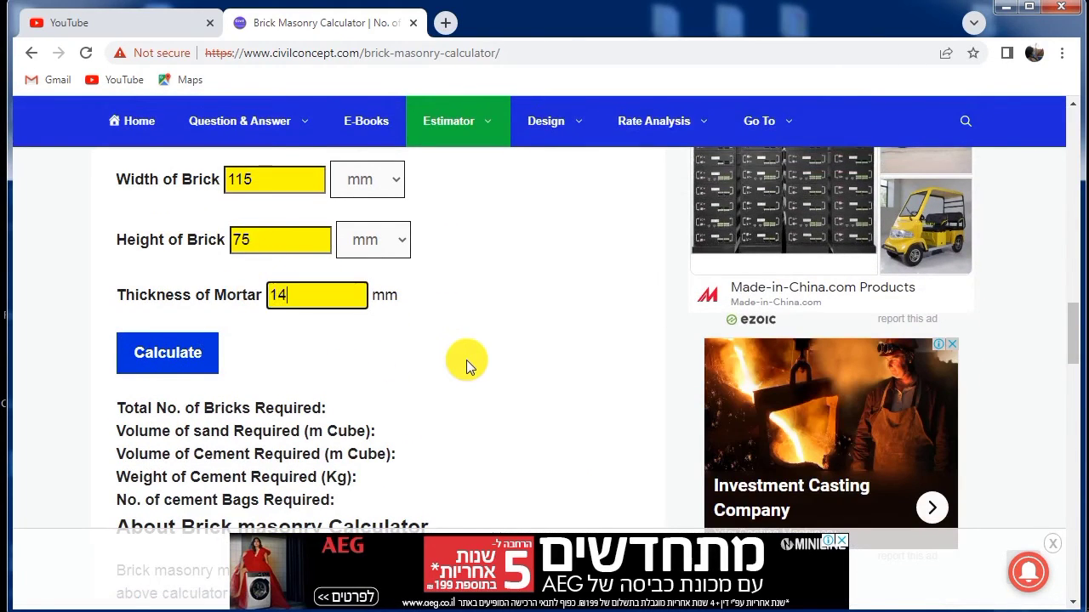
scroll(466, 361, "up", 1)
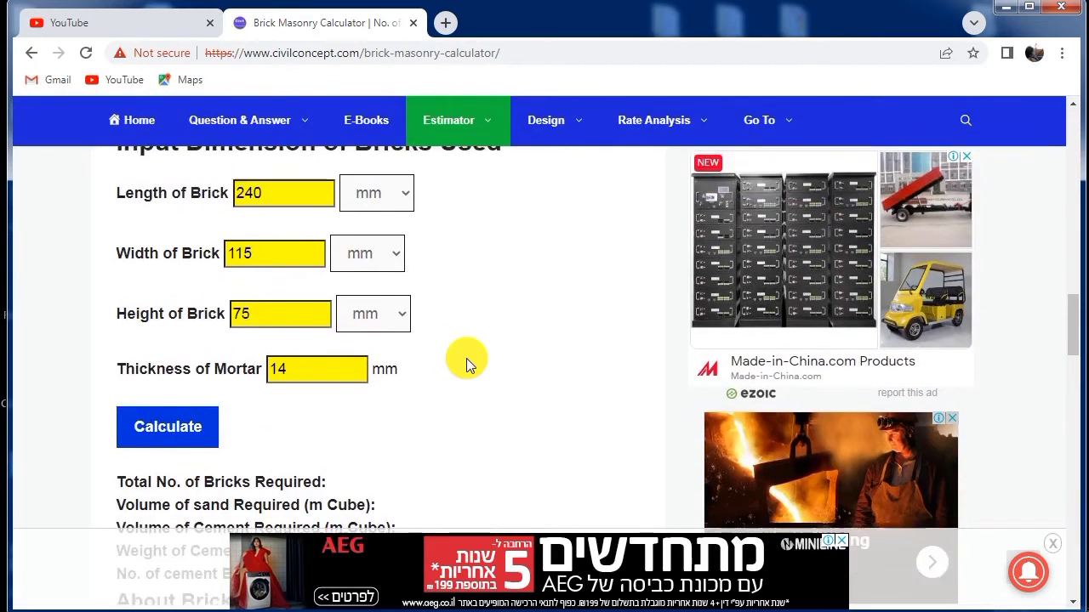
scroll(466, 362, "down", 2)
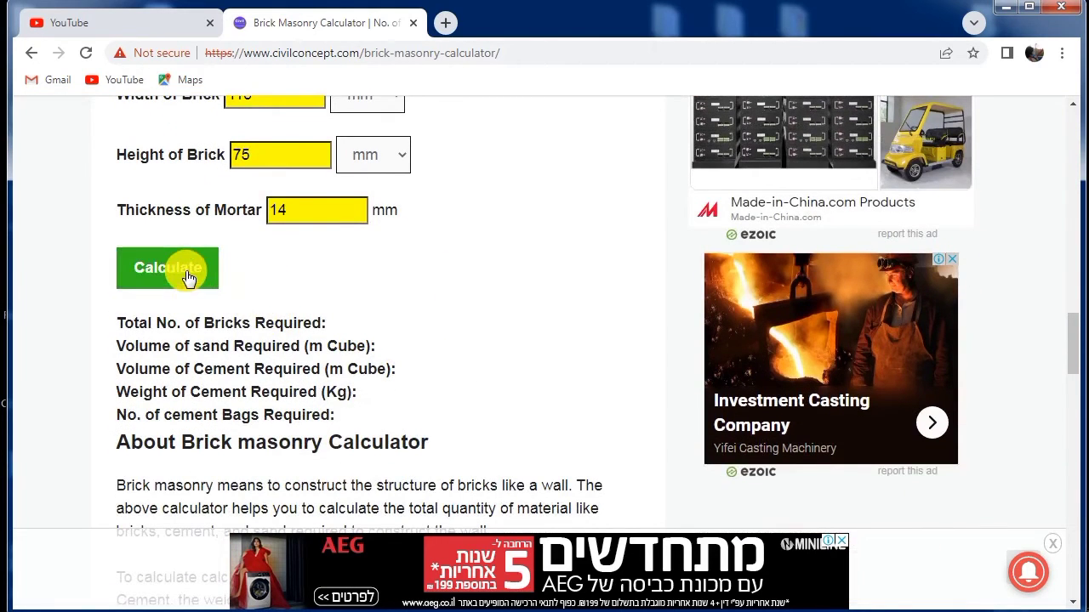
left_click(188, 278)
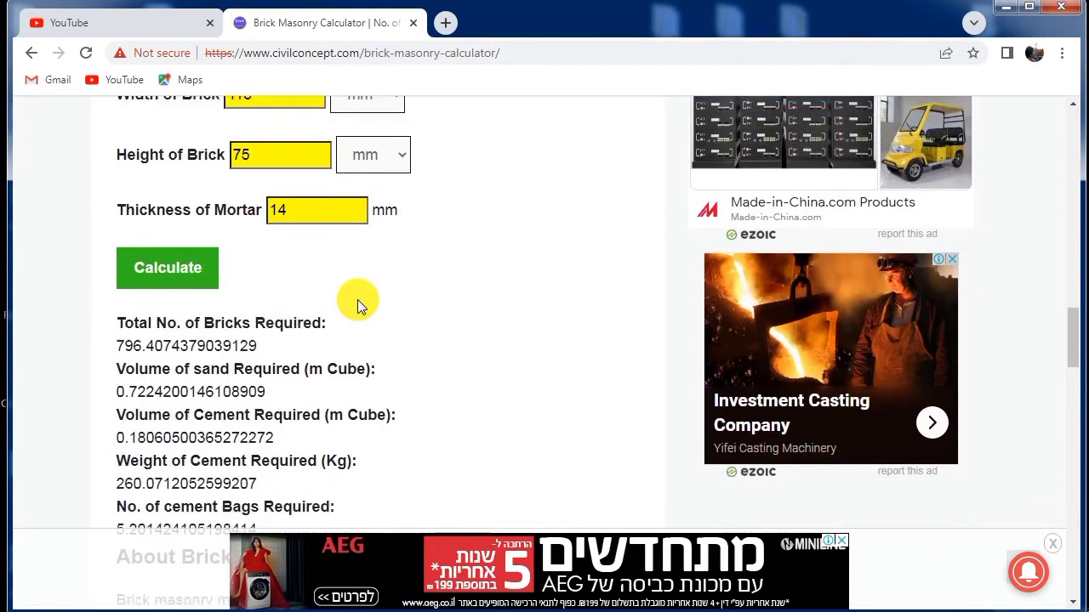
scroll(358, 299, "down", 1)
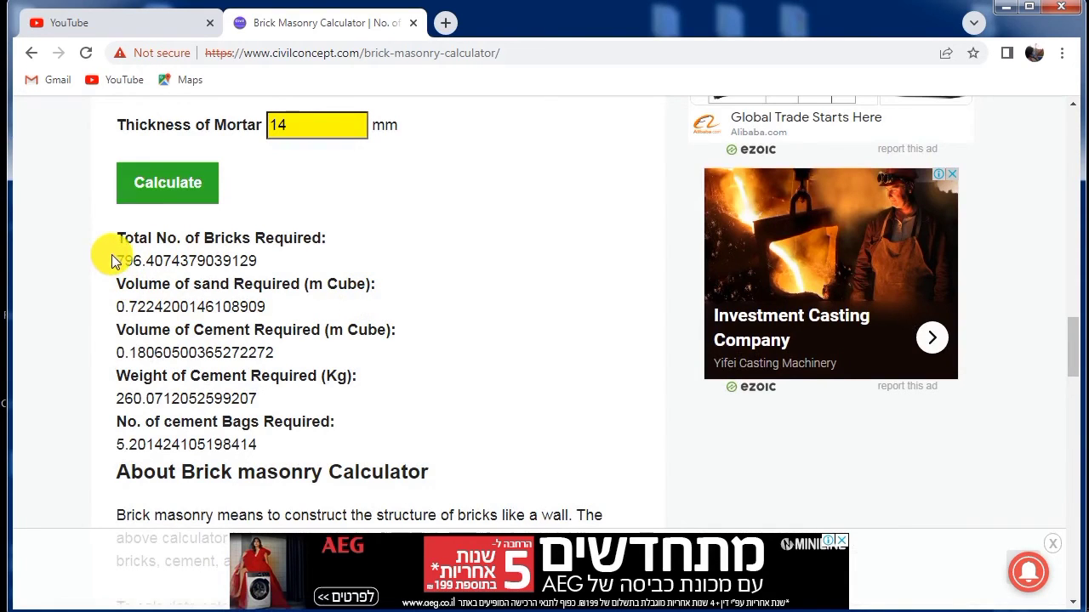
left_click_drag(112, 260, 139, 264)
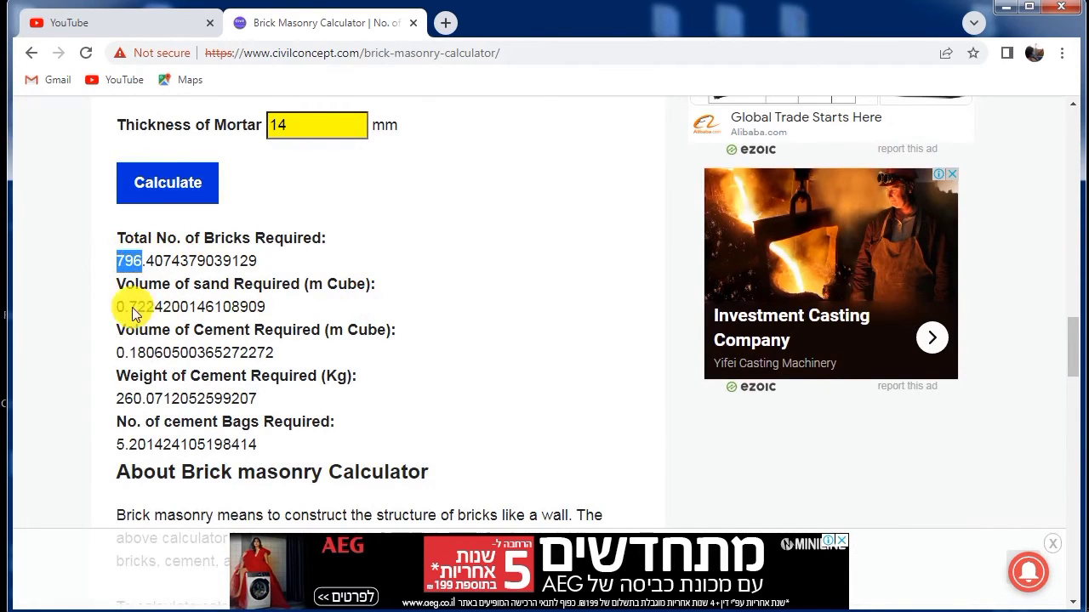
left_click_drag(120, 308, 163, 306)
scroll(298, 281, "down", 1)
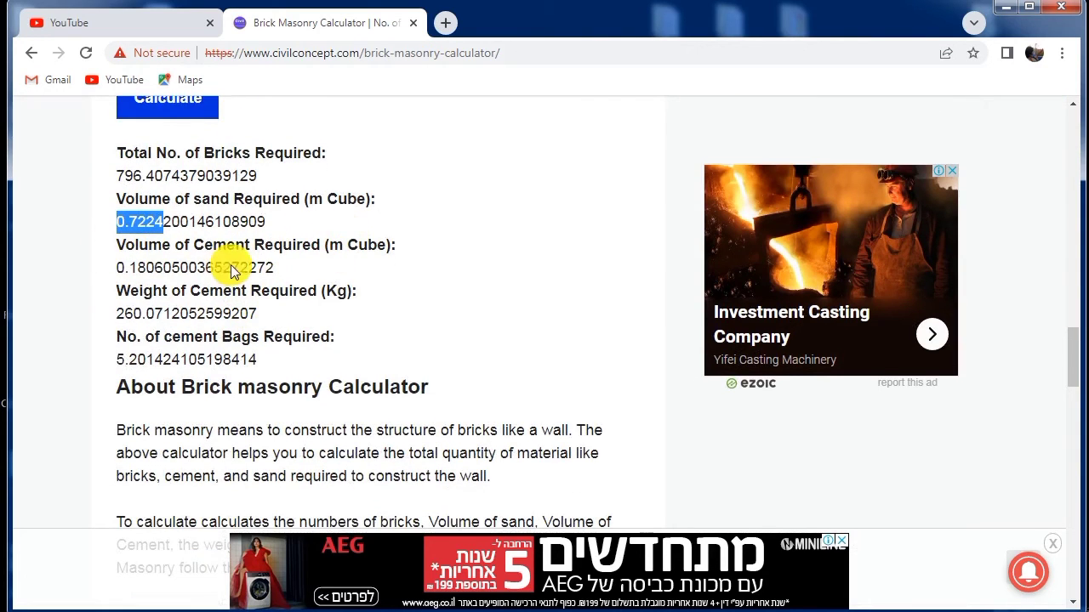
left_click_drag(102, 262, 172, 267)
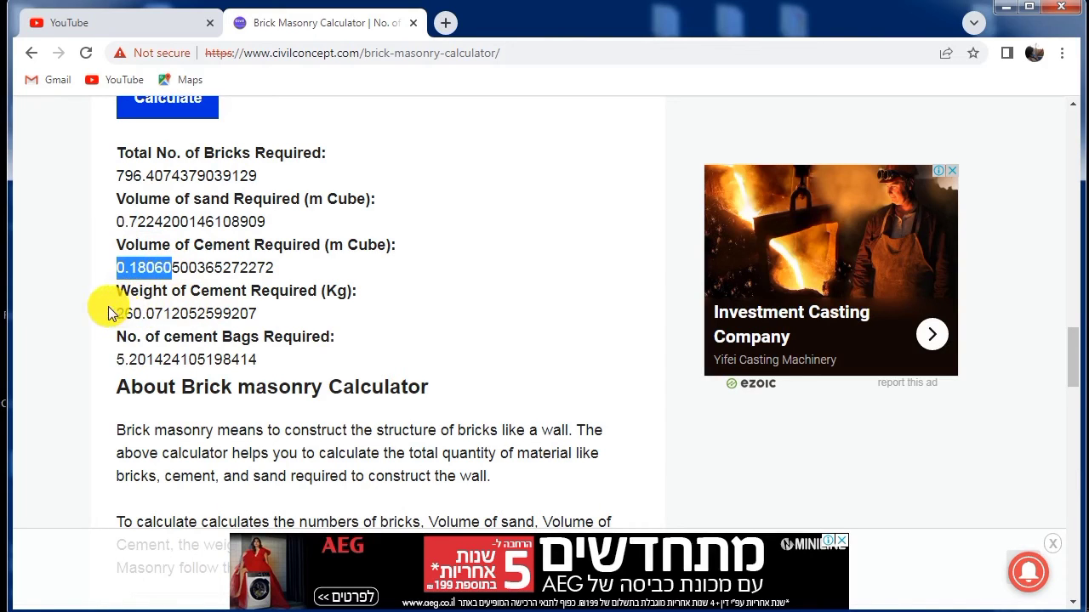
left_click_drag(111, 313, 155, 313)
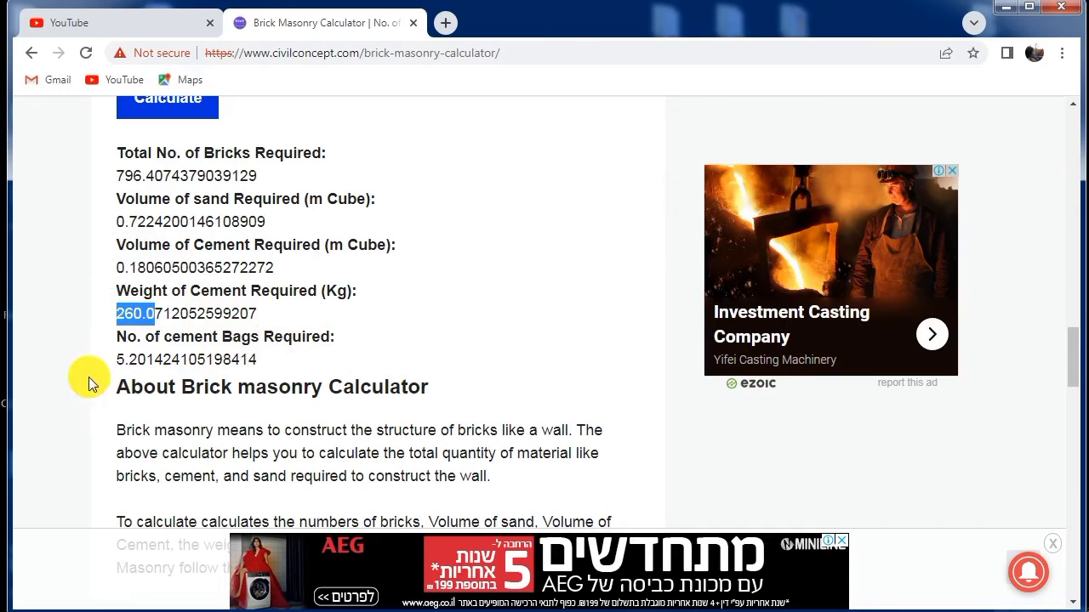
left_click_drag(103, 360, 184, 359)
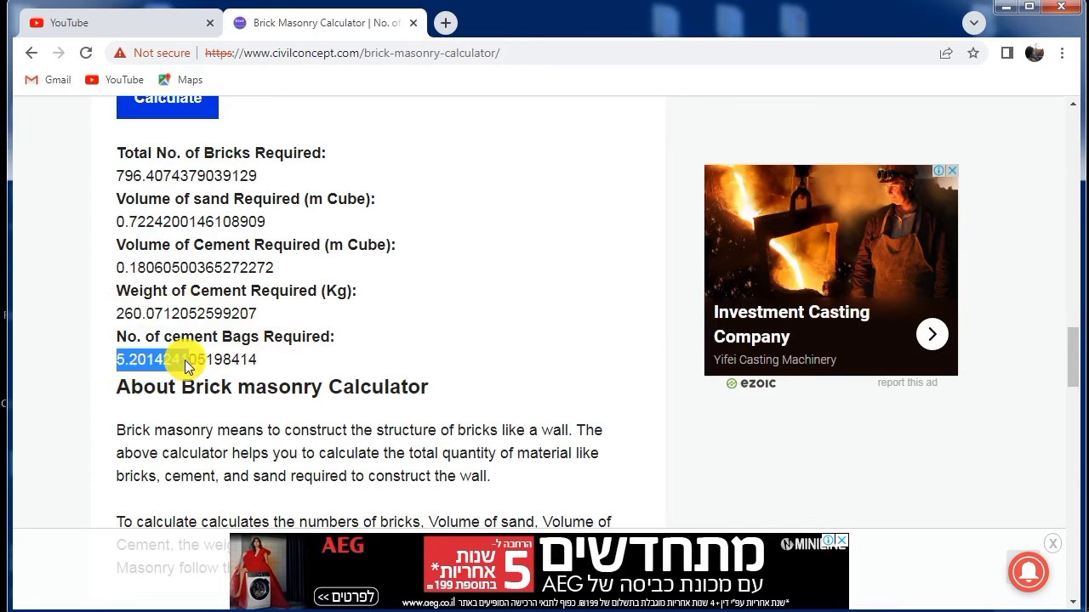
left_click(353, 359)
scroll(353, 359, "up", 1)
scroll(353, 359, "down", 1)
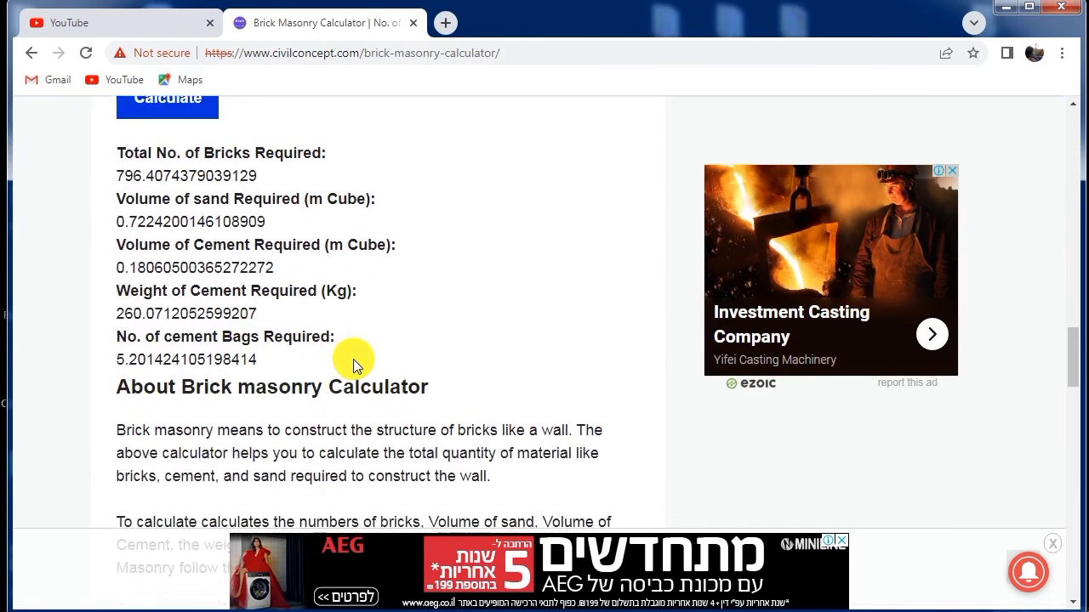
scroll(340, 355, "up", 1)
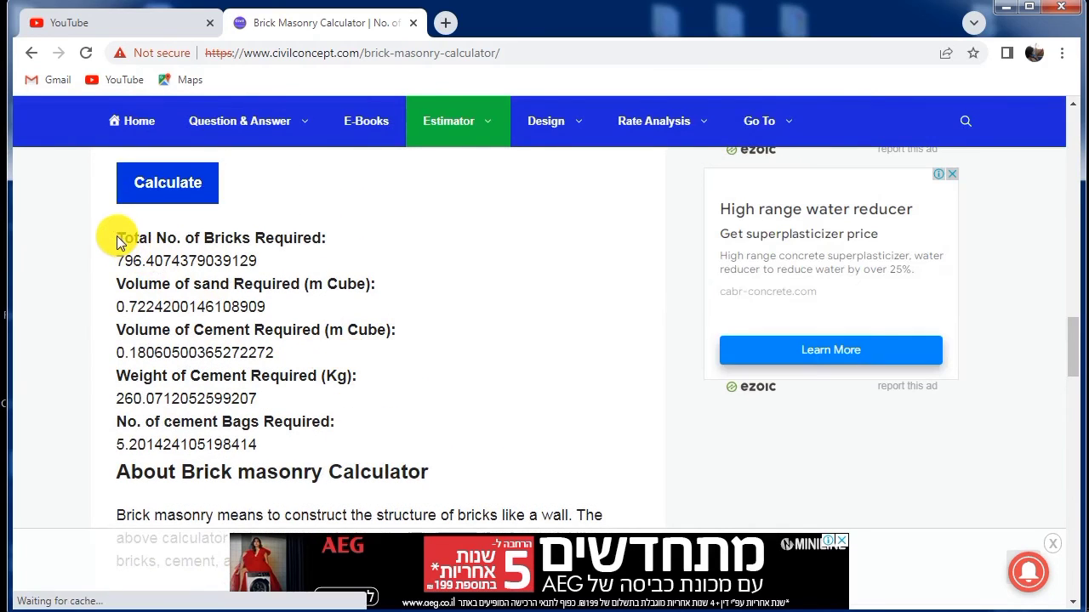
left_click_drag(116, 236, 332, 449)
left_click(402, 438)
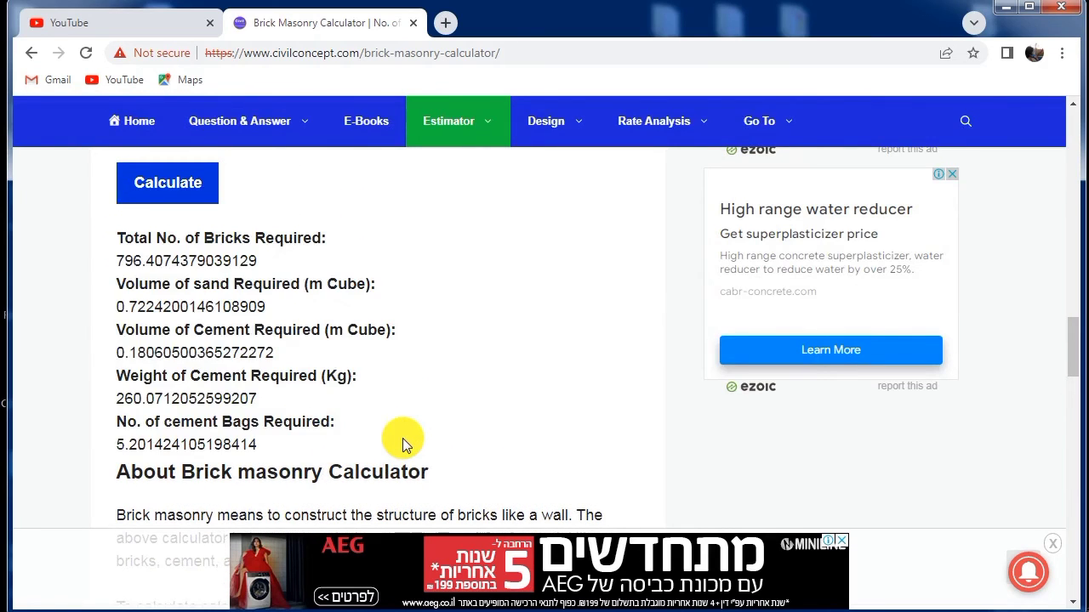
scroll(403, 438, "up", 4)
scroll(462, 417, "up", 8)
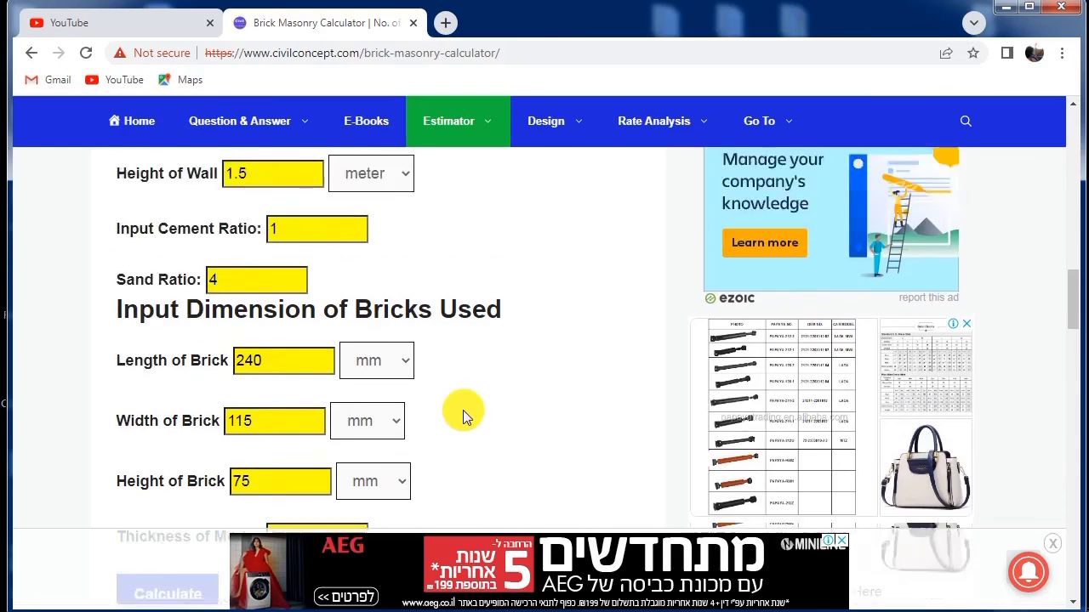
scroll(463, 410, "up", 7)
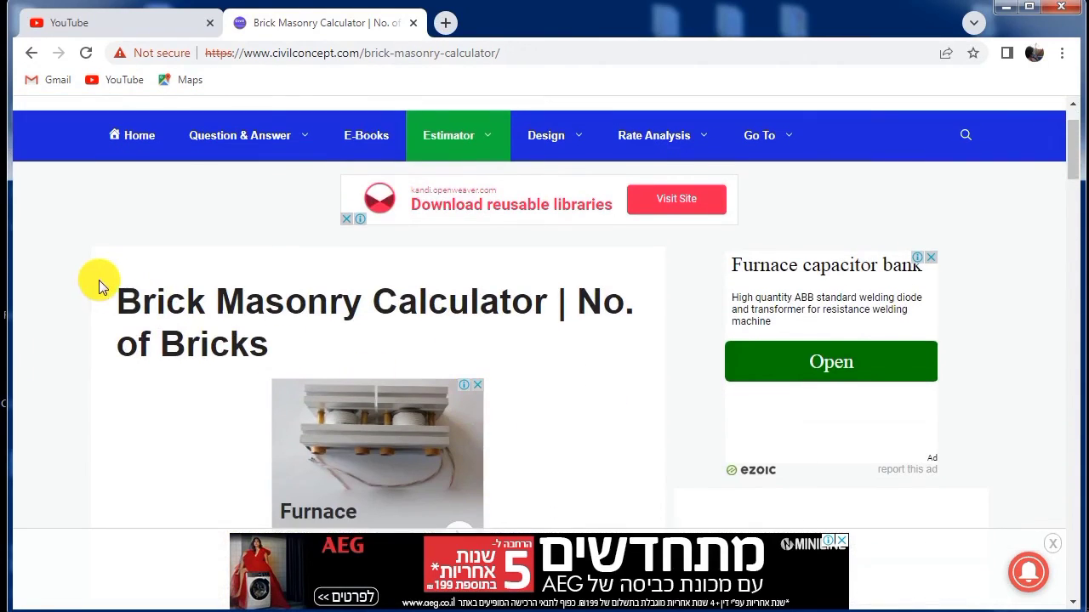
left_click_drag(116, 289, 336, 350)
left_click(283, 344)
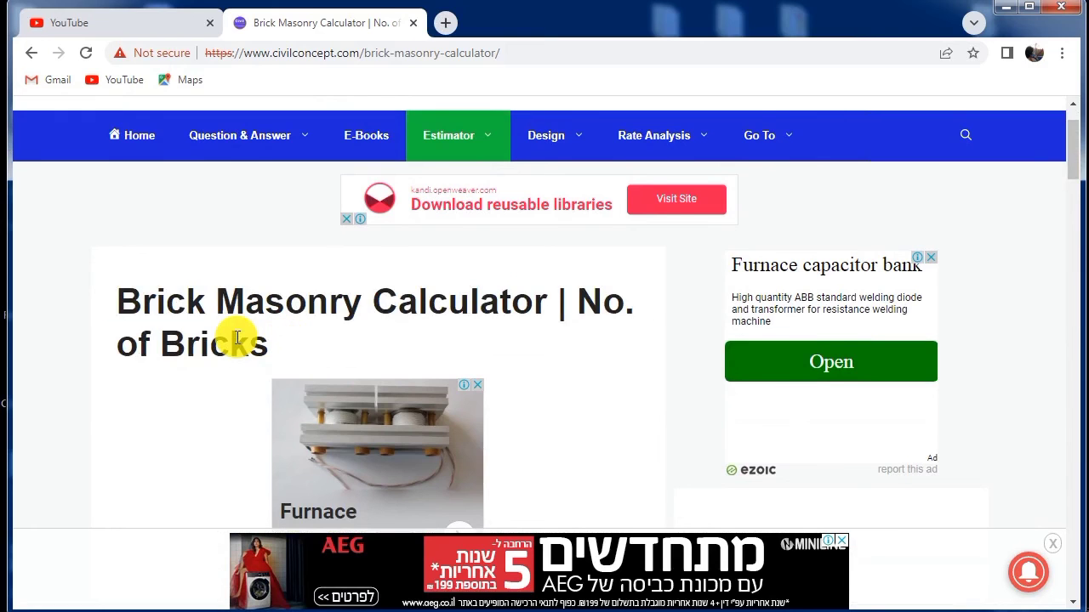
scroll(235, 338, "down", 5)
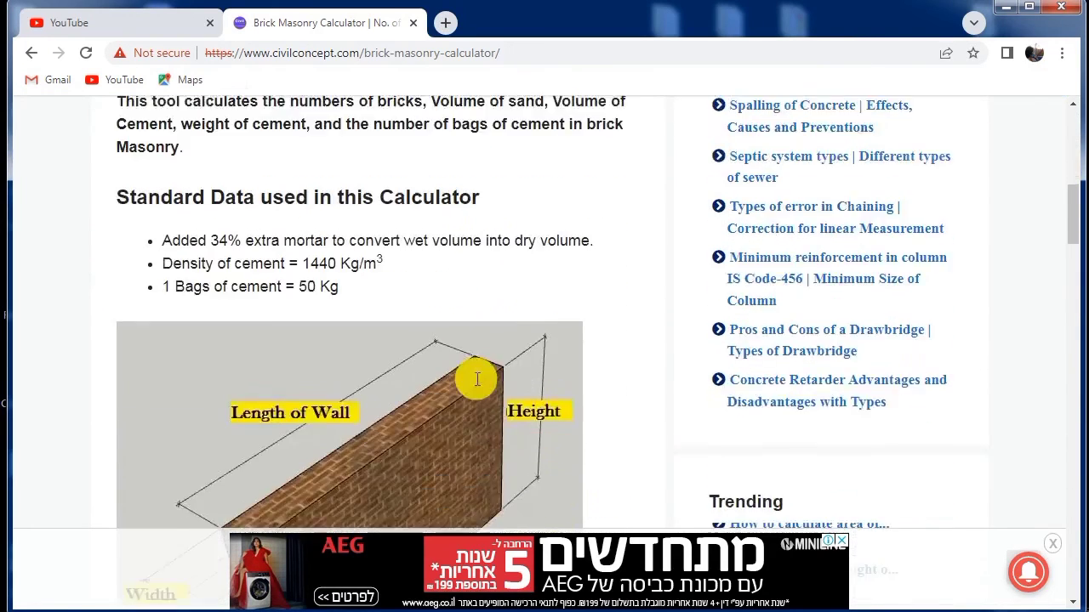
scroll(455, 377, "up", 7)
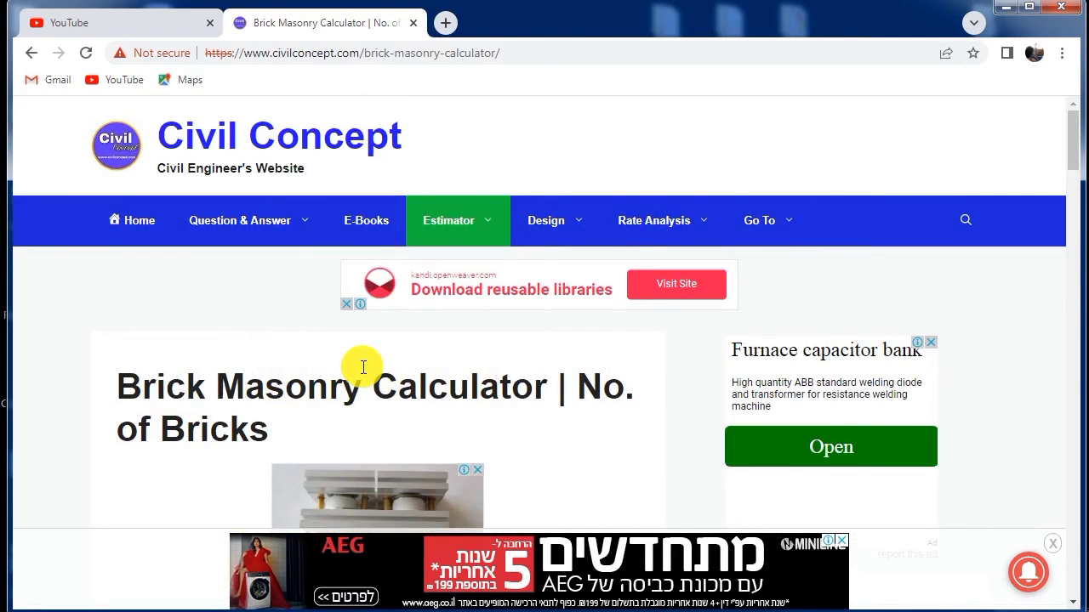
scroll(480, 367, "down", 1)
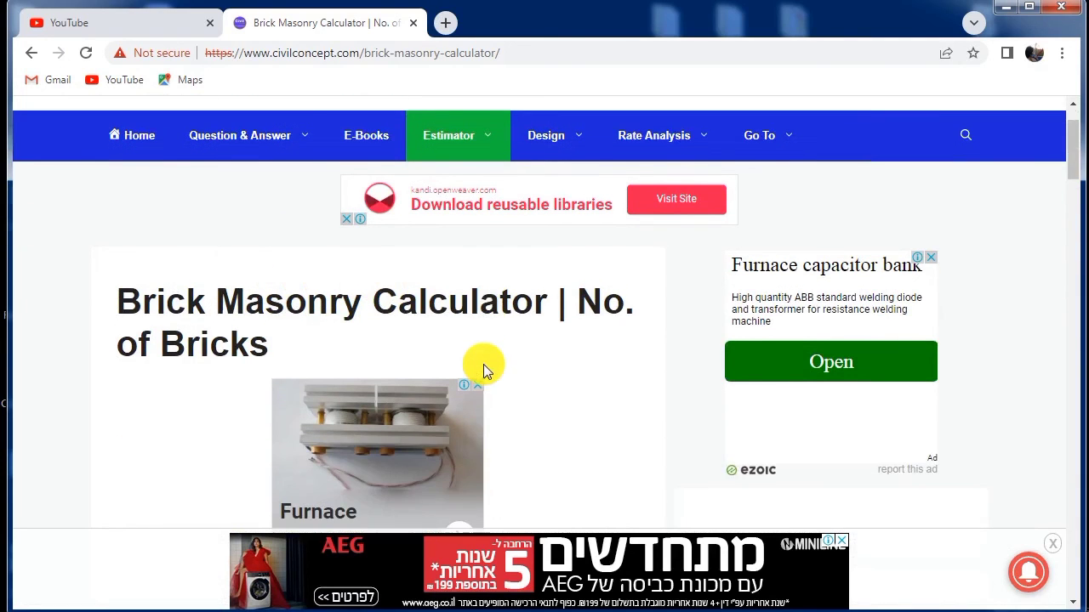